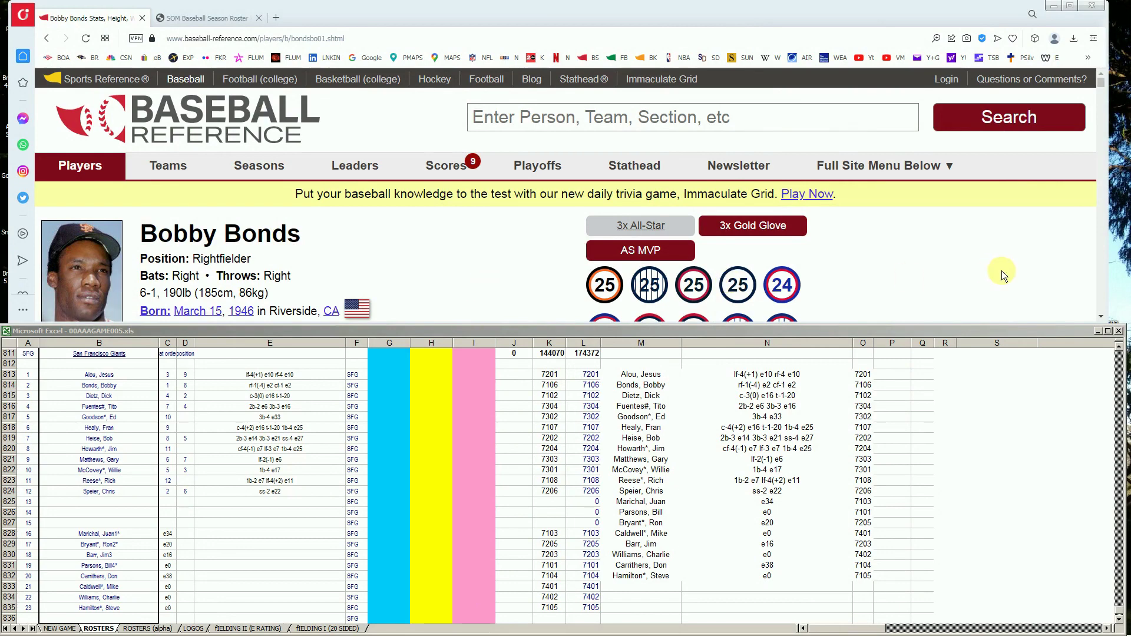
Examine Bobby Bonds' season-by-season Standard Batting table, including his teams, positions, awards and career totals
{"action": "left_click", "coordinate": [1101, 321]}
{"action": "left_click", "coordinate": [1102, 321]}
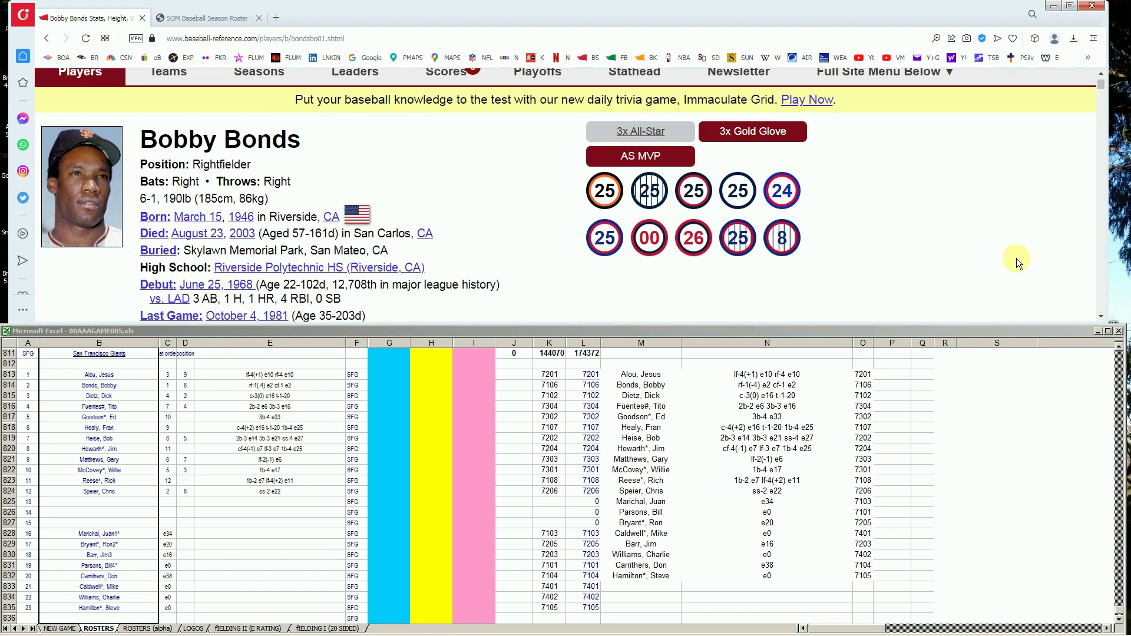
{"action": "left_click", "coordinate": [1102, 317]}
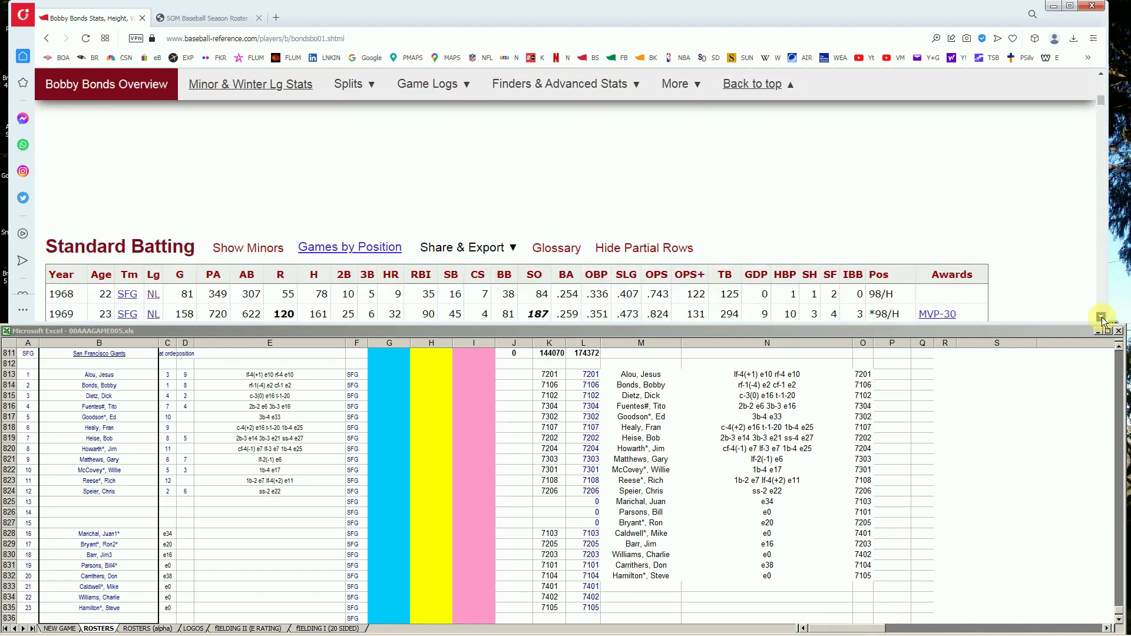
{"action": "left_click", "coordinate": [1101, 319]}
{"action": "left_click", "coordinate": [1102, 319]}
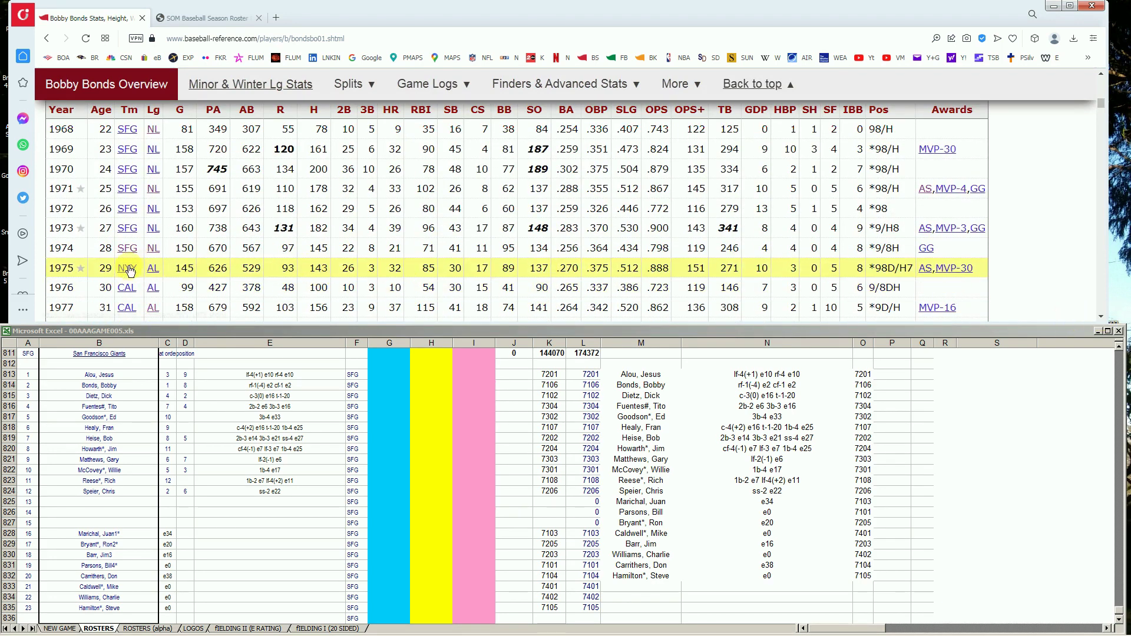
{"action": "left_click", "coordinate": [1101, 318]}
{"action": "left_click", "coordinate": [1101, 318]}
{"action": "left_click", "coordinate": [1102, 318]}
{"action": "left_click", "coordinate": [1102, 318]}
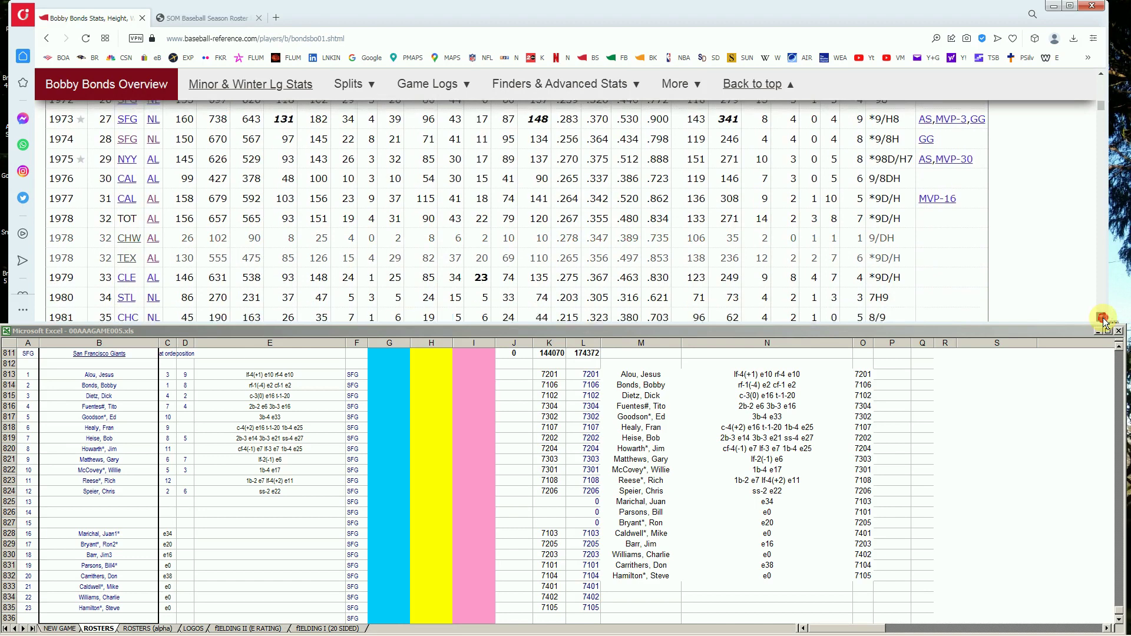
{"action": "left_click", "coordinate": [1101, 318]}
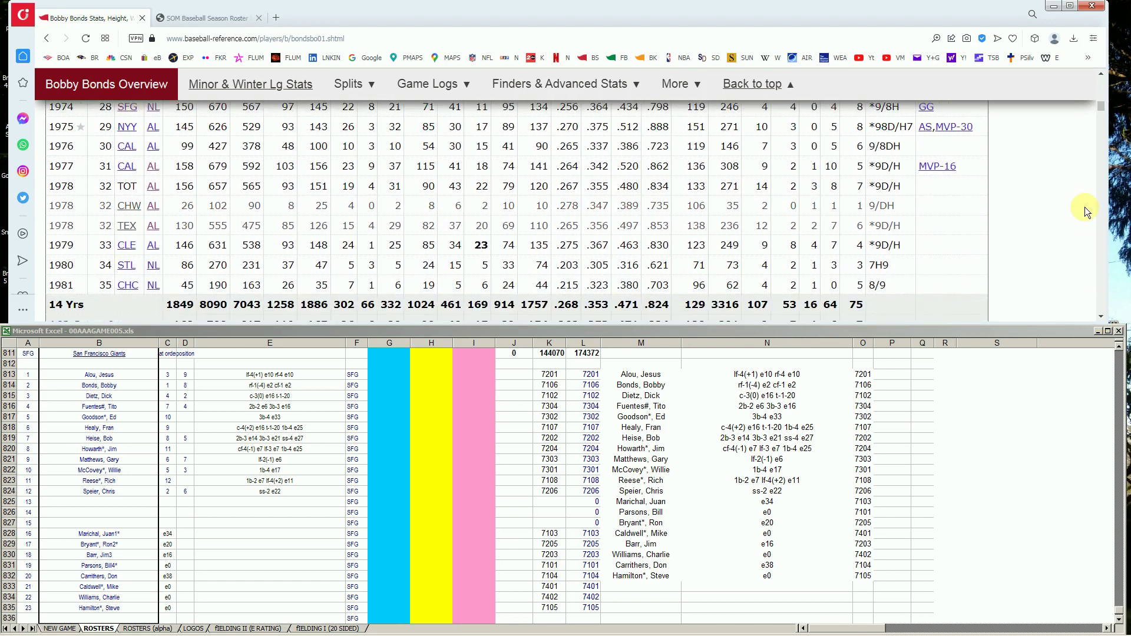
{"action": "scroll", "coordinate": [1101, 108], "scroll_direction": "up", "scroll_amount": 1}
{"action": "scroll", "coordinate": [1104, 112], "scroll_direction": "up", "scroll_amount": 3}
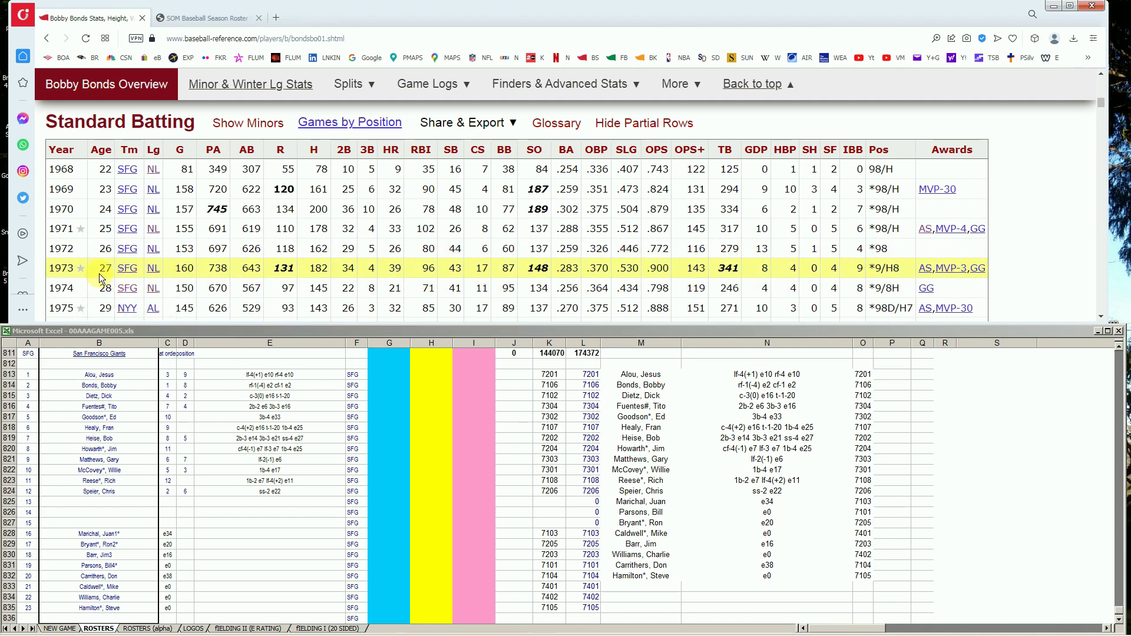
{"action": "scroll", "coordinate": [99, 273], "scroll_direction": "down", "scroll_amount": 2}
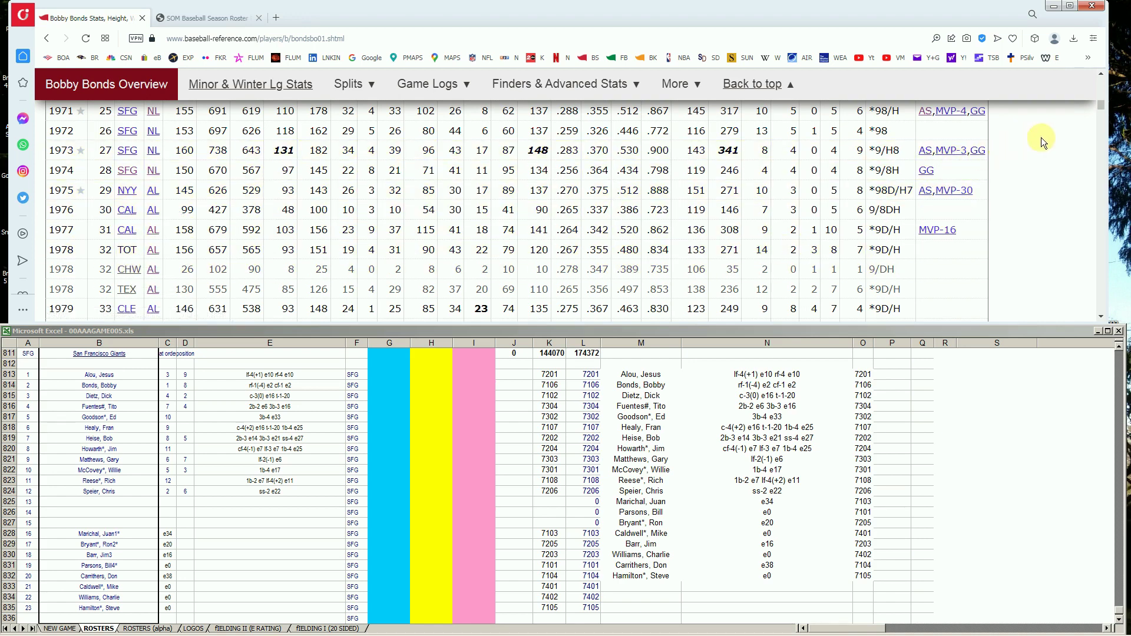
In the Excel ROSTERS sheet, enter 10000 in the blue column for Bobby Bonds, cell G814
{"action": "left_click_drag", "start_coordinate": [1101, 107], "coordinate": [1109, 76]}
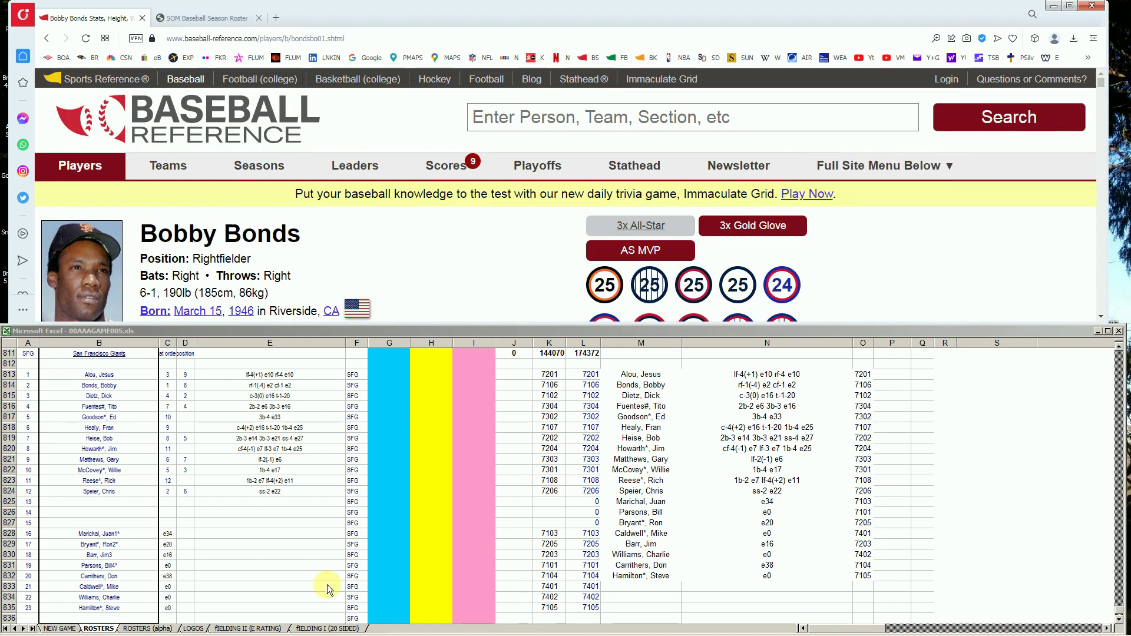
{"action": "left_click", "coordinate": [376, 384]}
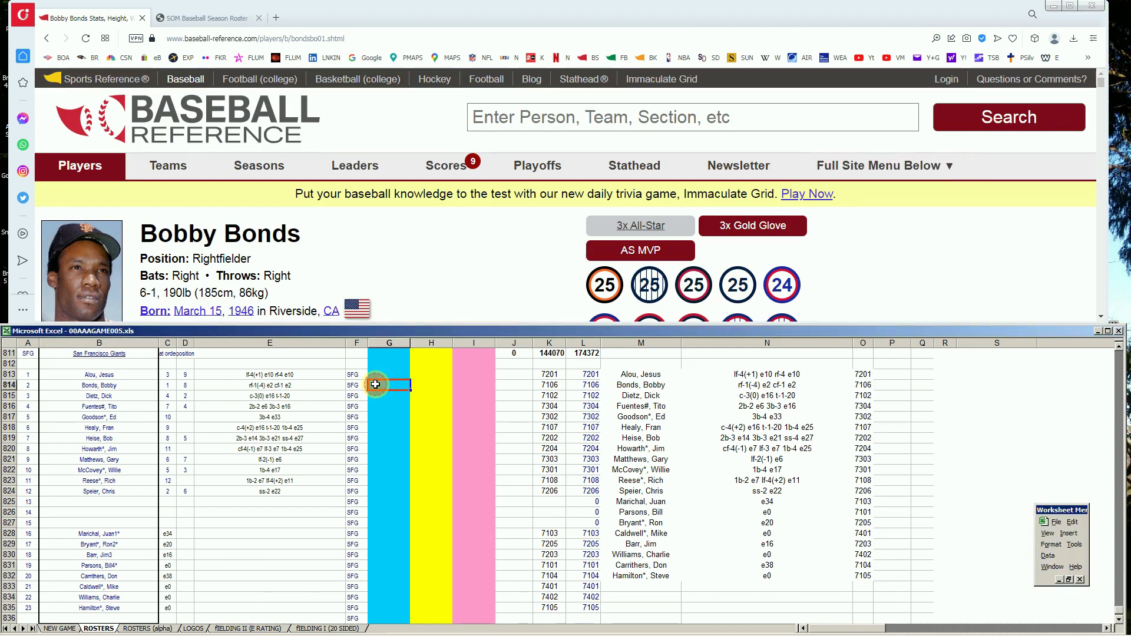
{"action": "type", "text": "10000"}
Look up Dick Dietz on Baseball Reference and review his season-by-season Standard Batting statistics through 1973
{"action": "left_click", "coordinate": [507, 121]}
{"action": "type", "text": "diet"}
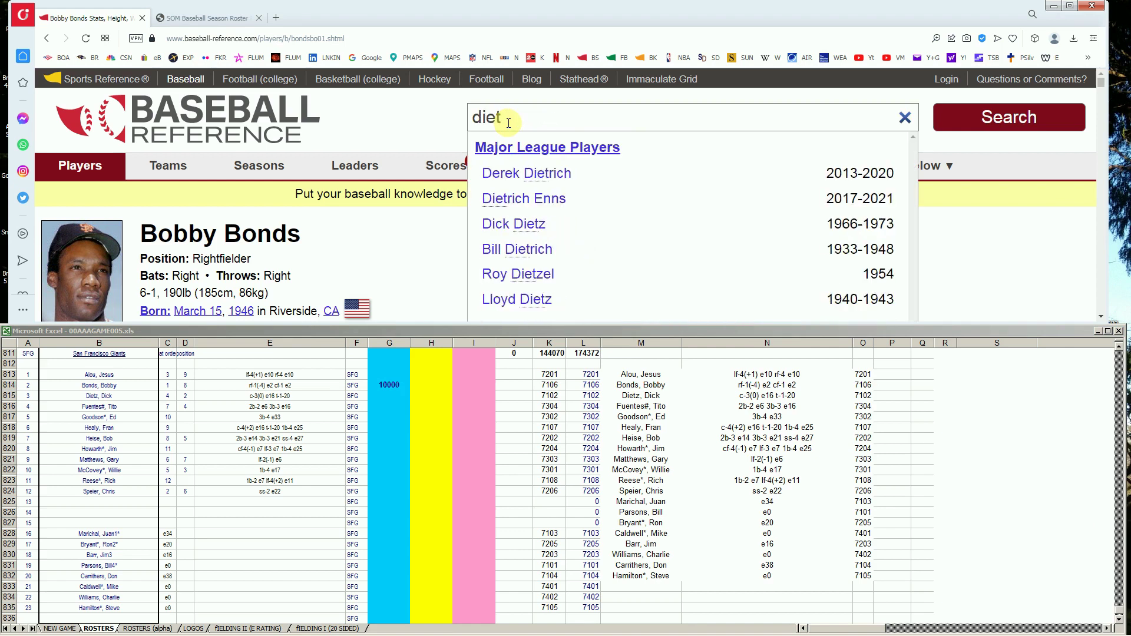
{"action": "left_click", "coordinate": [509, 224]}
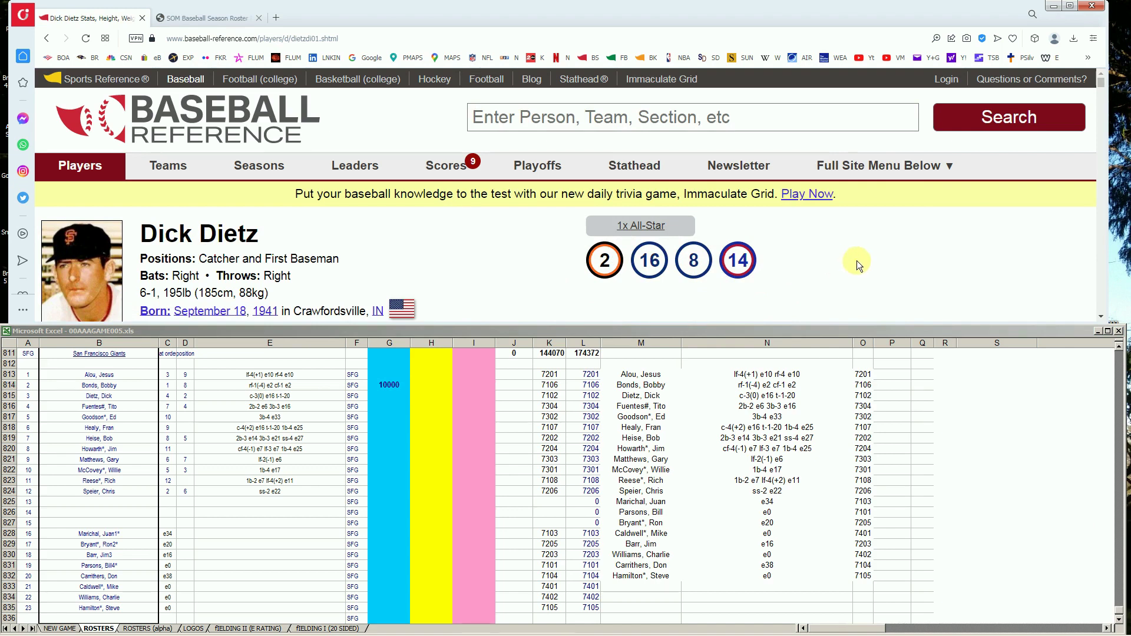
{"action": "scroll", "coordinate": [896, 258], "scroll_direction": "down", "scroll_amount": 2}
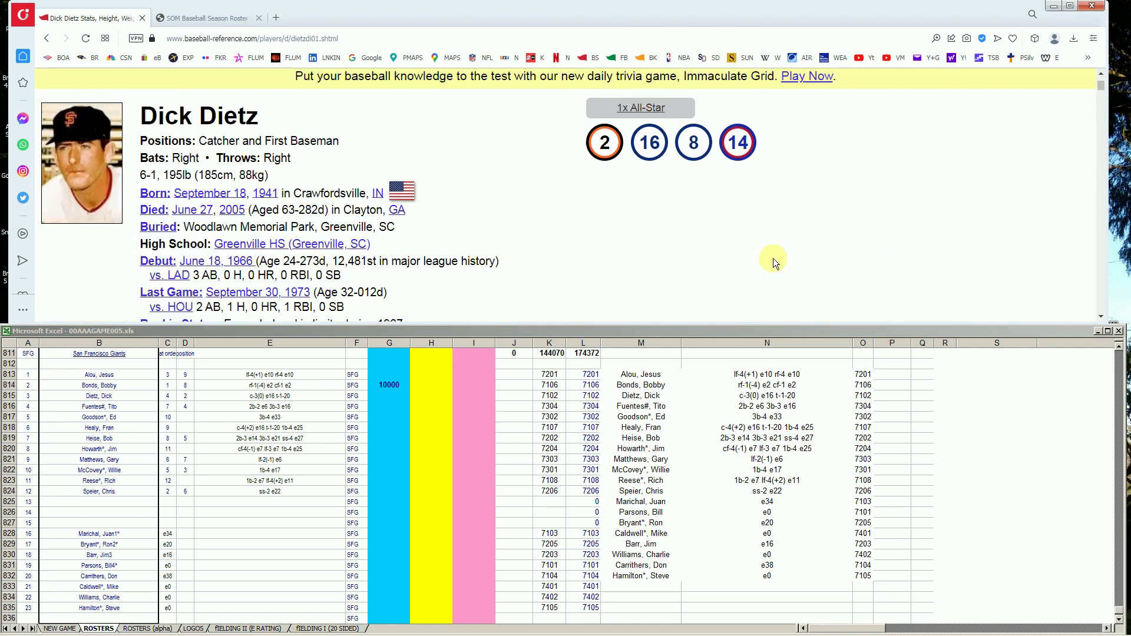
{"action": "scroll", "coordinate": [855, 237], "scroll_direction": "down", "scroll_amount": 10}
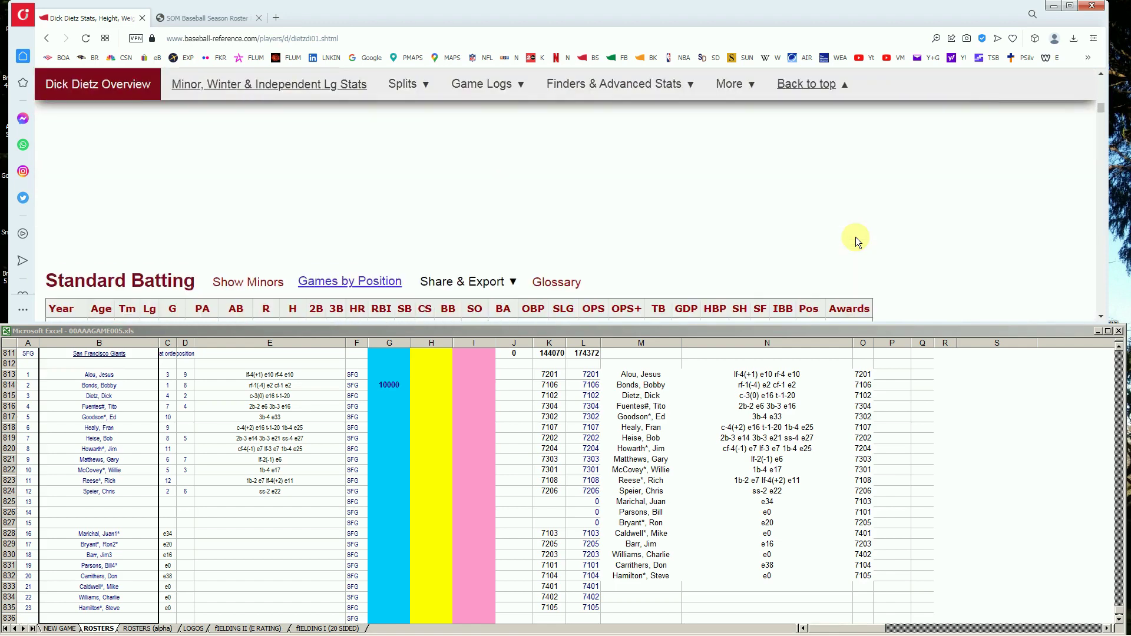
{"action": "scroll", "coordinate": [856, 237], "scroll_direction": "down", "scroll_amount": 5}
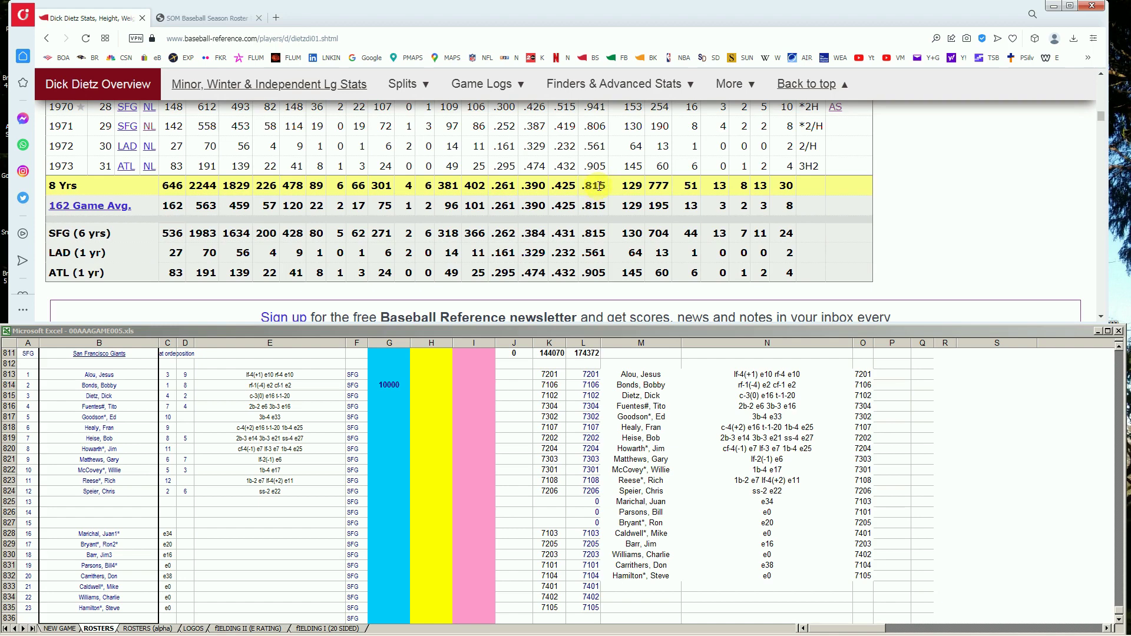
{"action": "scroll", "coordinate": [599, 186], "scroll_direction": "up", "scroll_amount": 3}
{"action": "scroll", "coordinate": [125, 215], "scroll_direction": "down", "scroll_amount": 1}
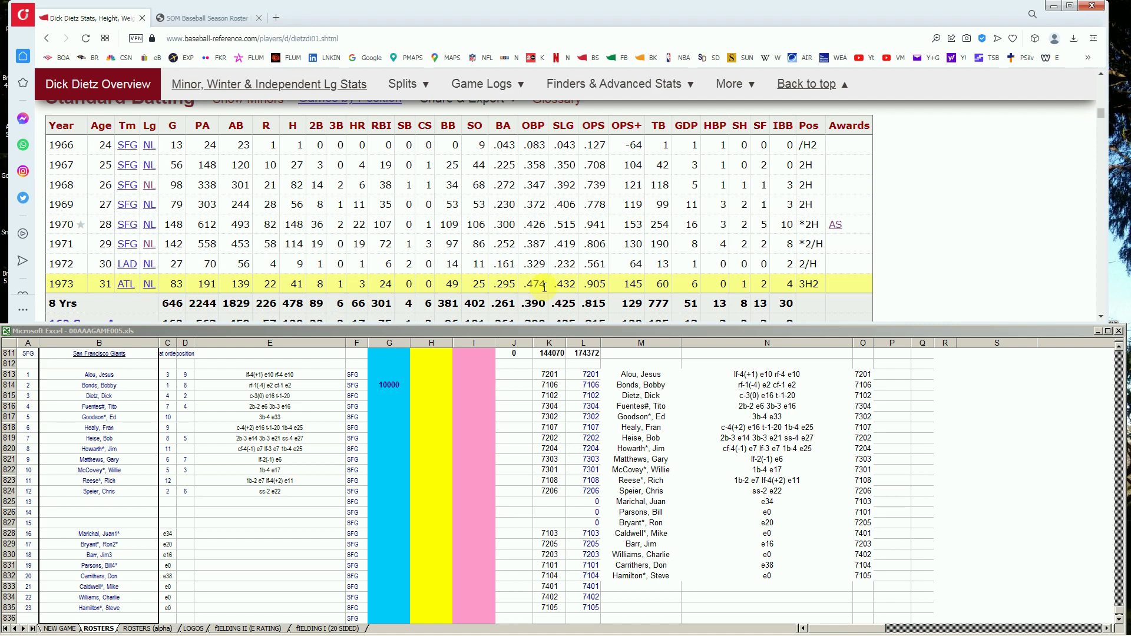
{"action": "left_click", "coordinate": [129, 289]}
{"action": "left_click", "coordinate": [128, 290]}
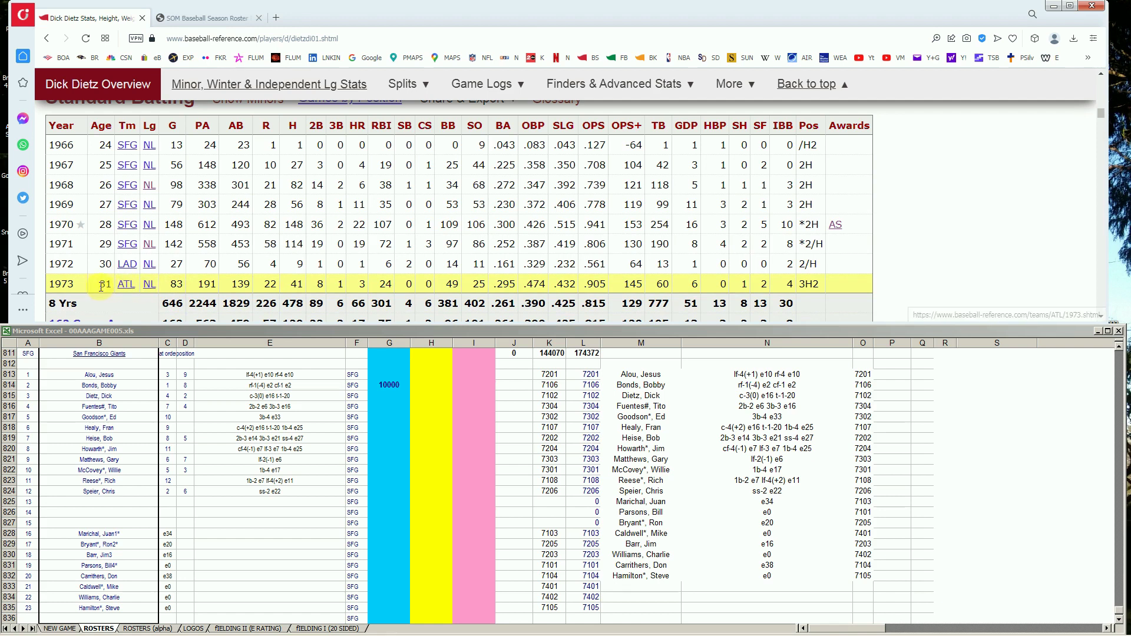
{"action": "left_click", "coordinate": [354, 382]}
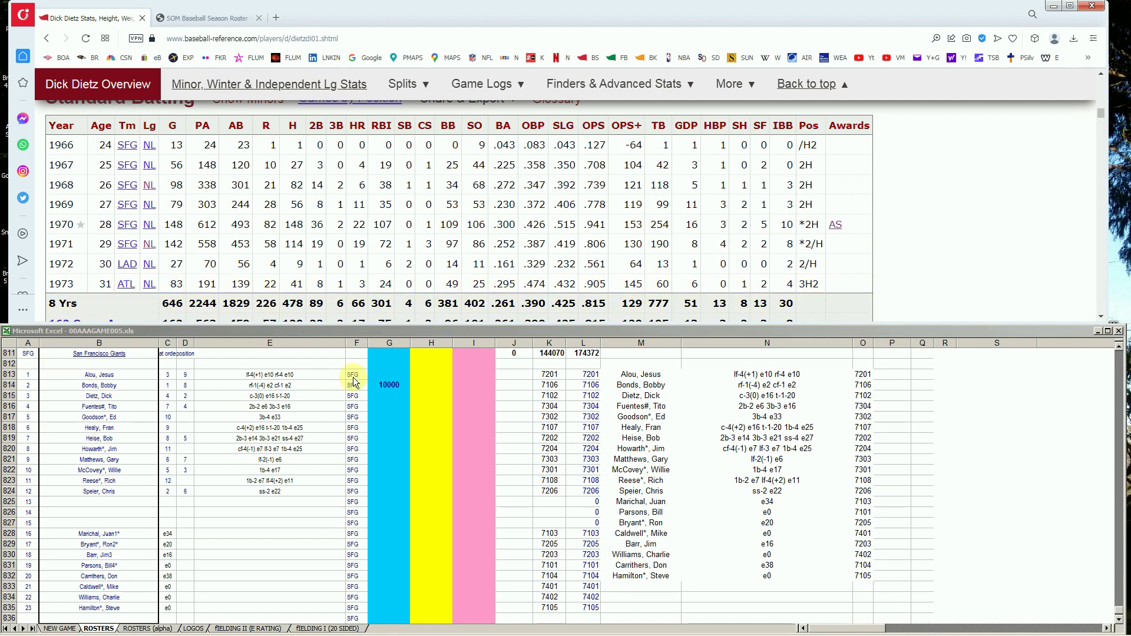
{"action": "left_click", "coordinate": [387, 405]}
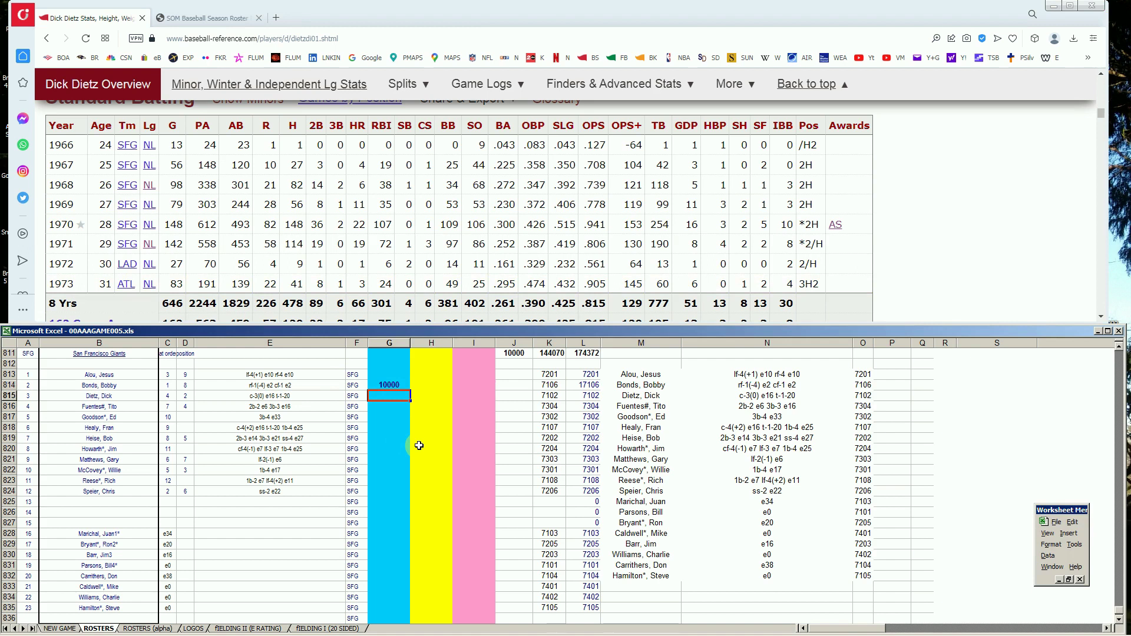
{"action": "key", "text": "Up"}
{"action": "type", "text": "10000"}
{"action": "key", "text": "Return"}
{"action": "key", "text": "Up"}
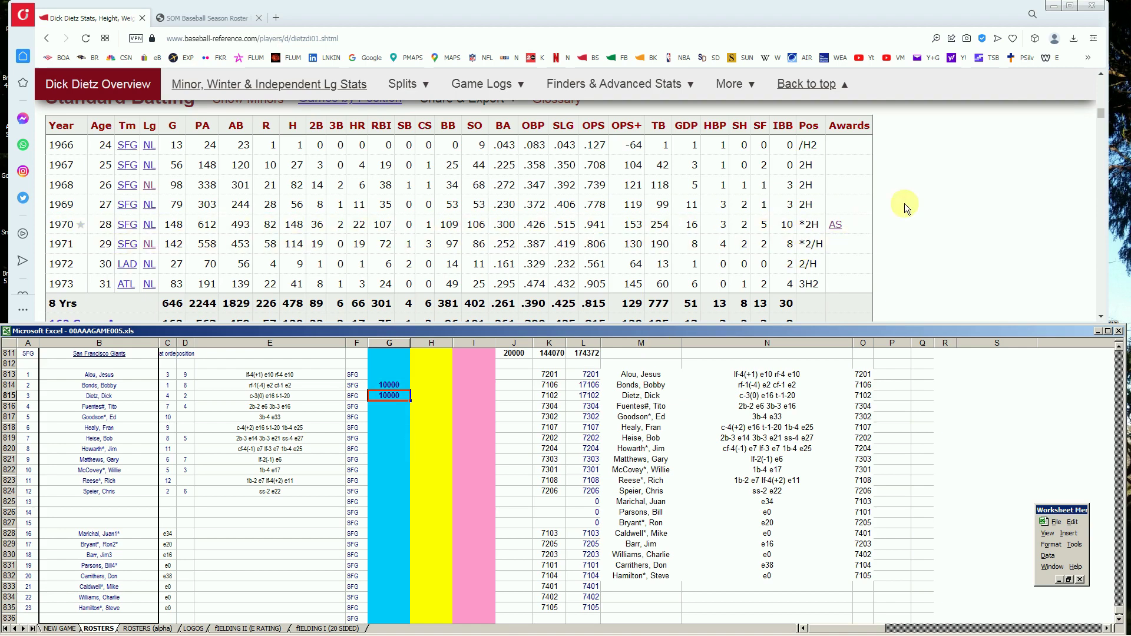
Look up Fran Healy on Baseball Reference and review his Standard Batting seasons and career totals
{"action": "left_click_drag", "start_coordinate": [1101, 111], "coordinate": [1100, 79]}
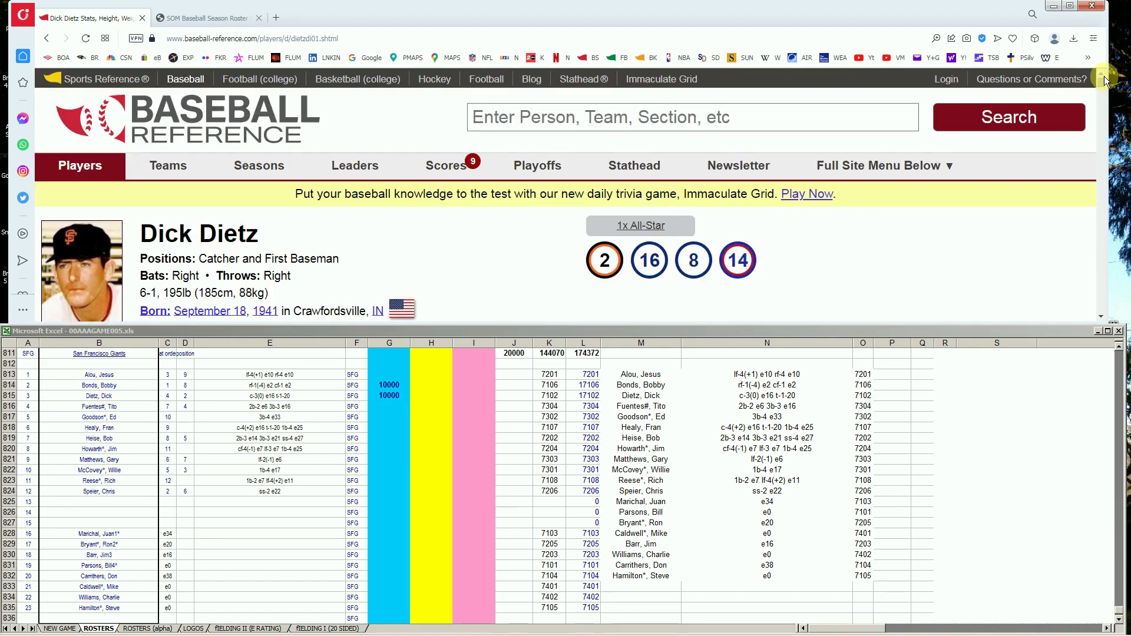
{"action": "left_click", "coordinate": [895, 119]}
{"action": "type", "text": "fran"}
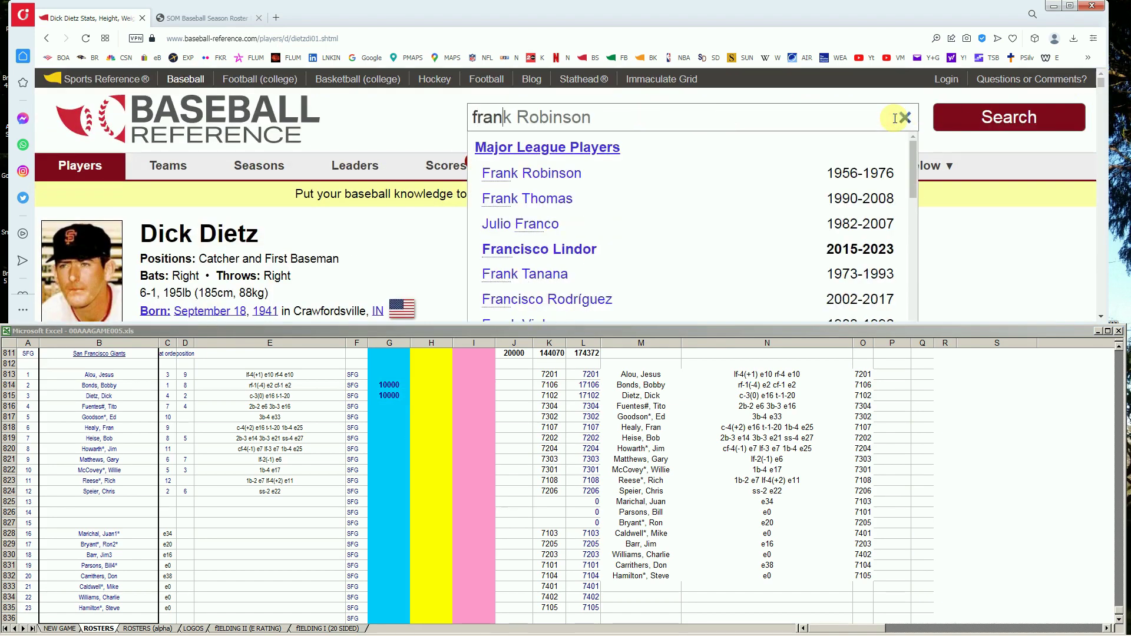
{"action": "type", "text": " he"}
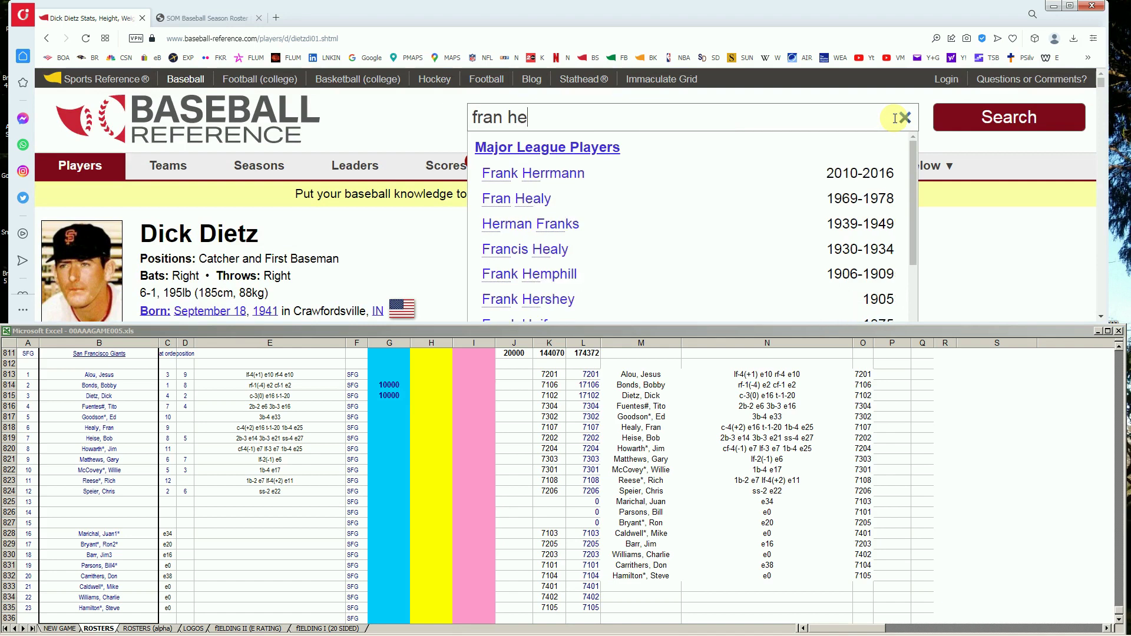
{"action": "left_click", "coordinate": [543, 204]}
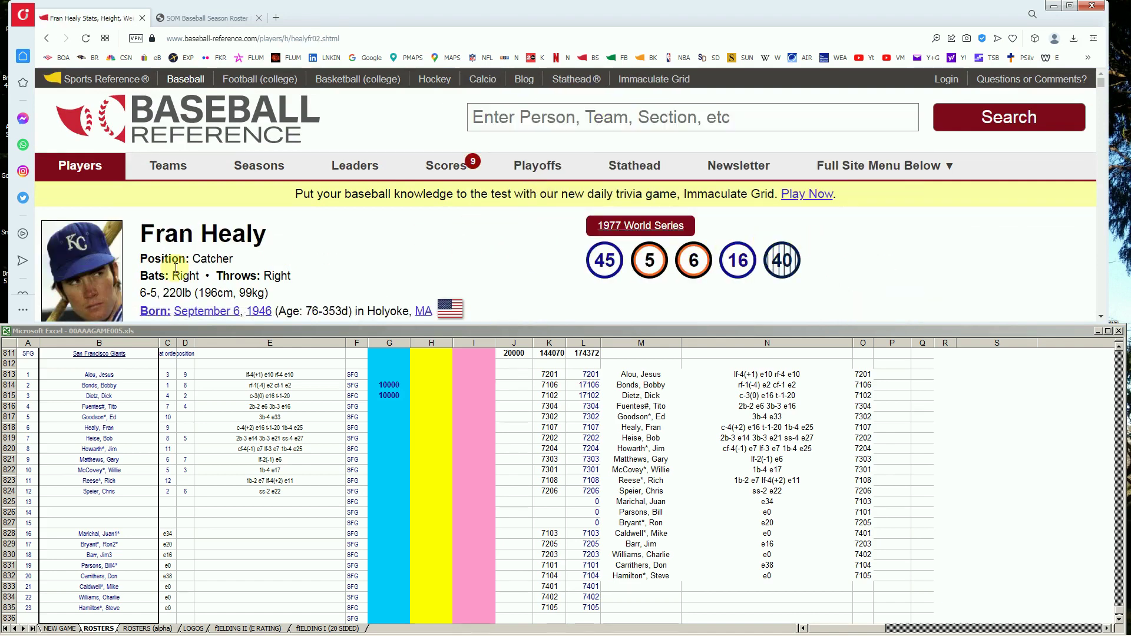
{"action": "scroll", "coordinate": [792, 265], "scroll_direction": "down", "scroll_amount": 6}
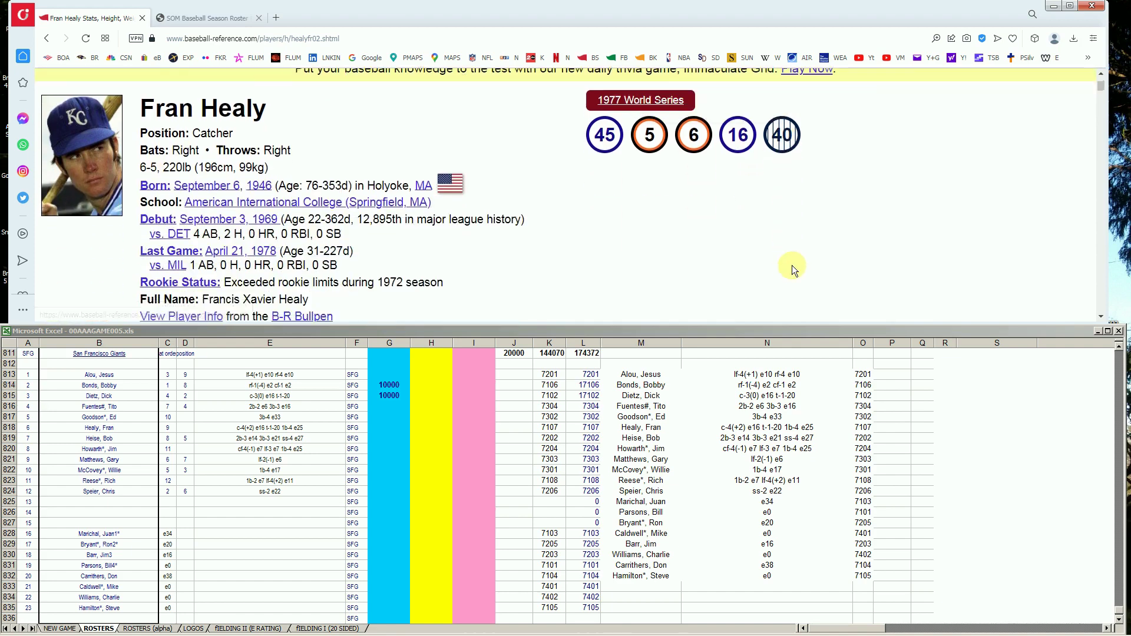
{"action": "scroll", "coordinate": [793, 264], "scroll_direction": "down", "scroll_amount": 3}
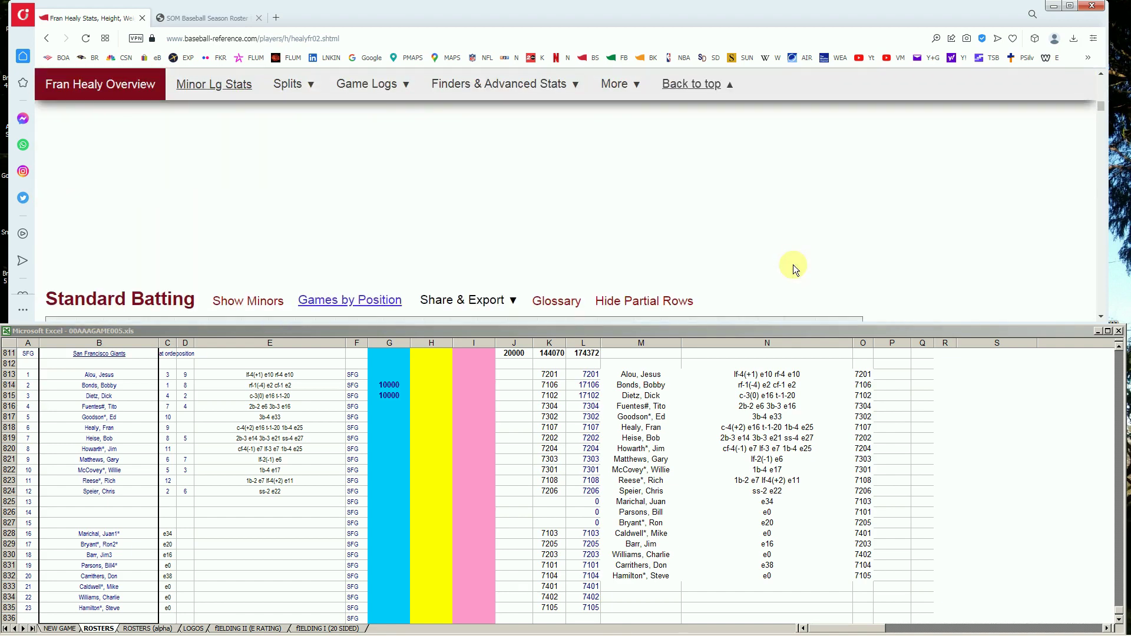
{"action": "scroll", "coordinate": [793, 268], "scroll_direction": "down", "scroll_amount": 2}
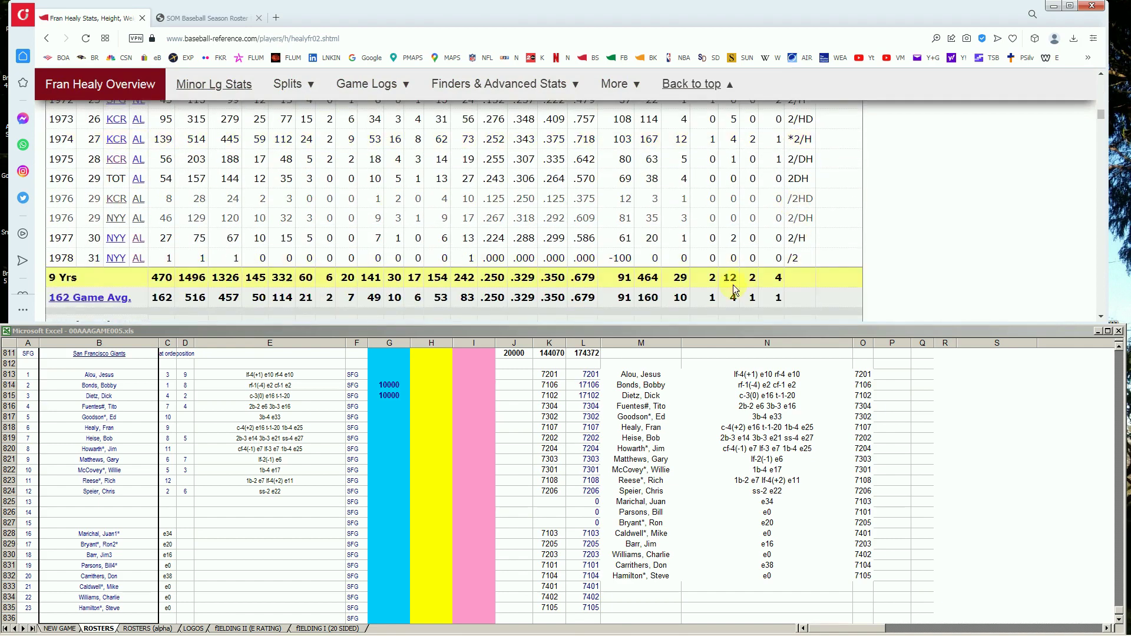
{"action": "left_click", "coordinate": [521, 281]}
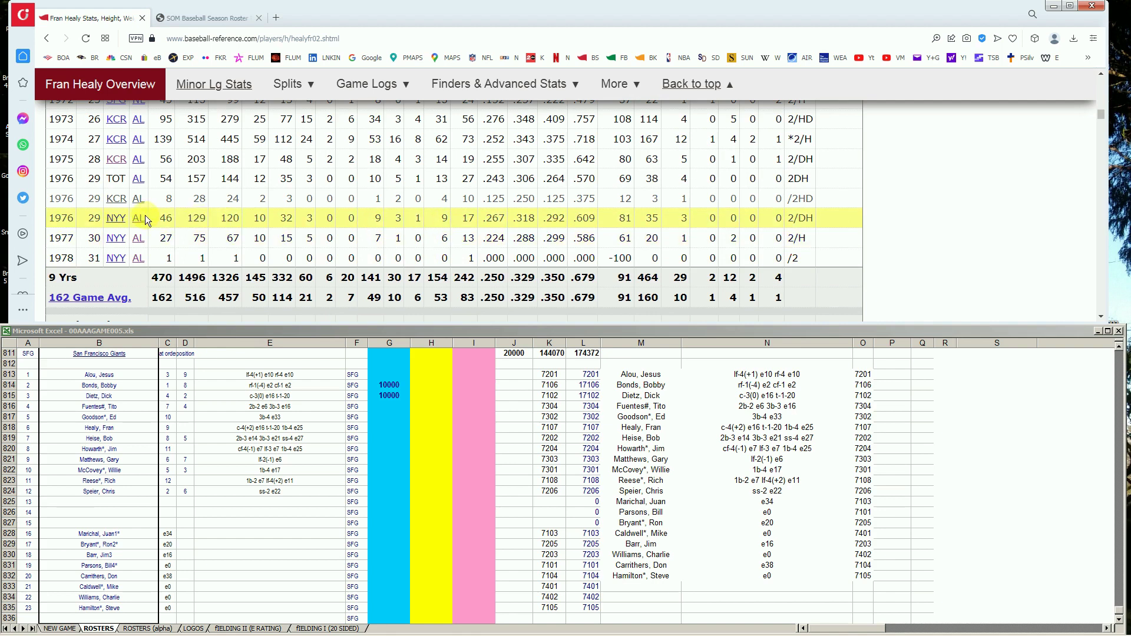
{"action": "scroll", "coordinate": [114, 166], "scroll_direction": "up", "scroll_amount": 1}
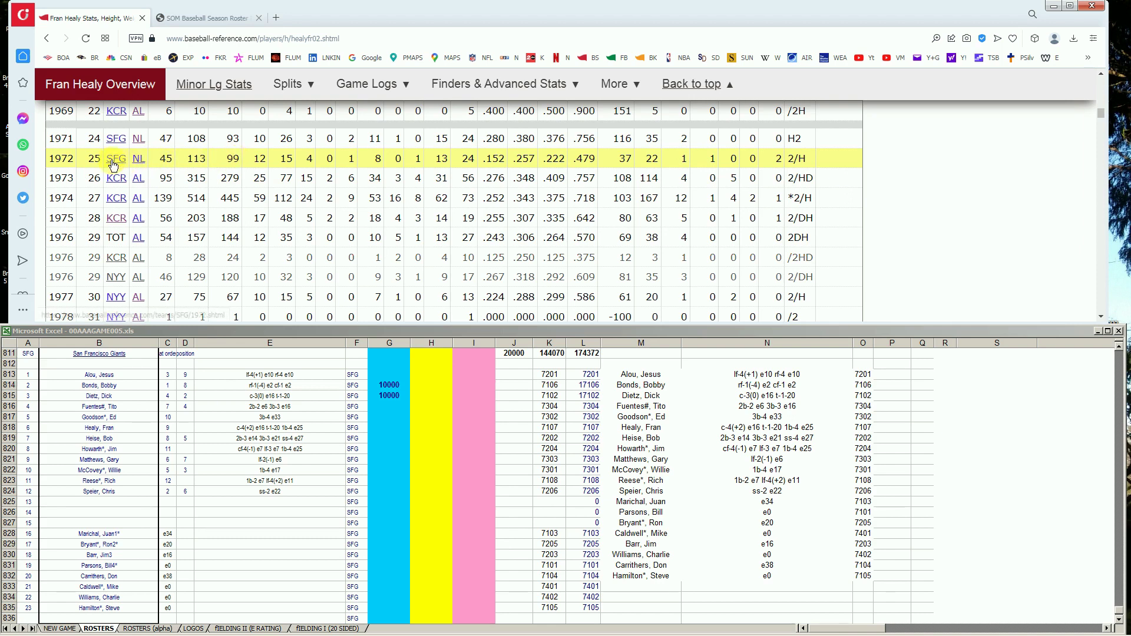
Open the 1972 Strat-O-Matic season roster PDF from Gary's roster page and check the San Francisco Giants list on page 2
{"action": "left_click", "coordinate": [203, 17]}
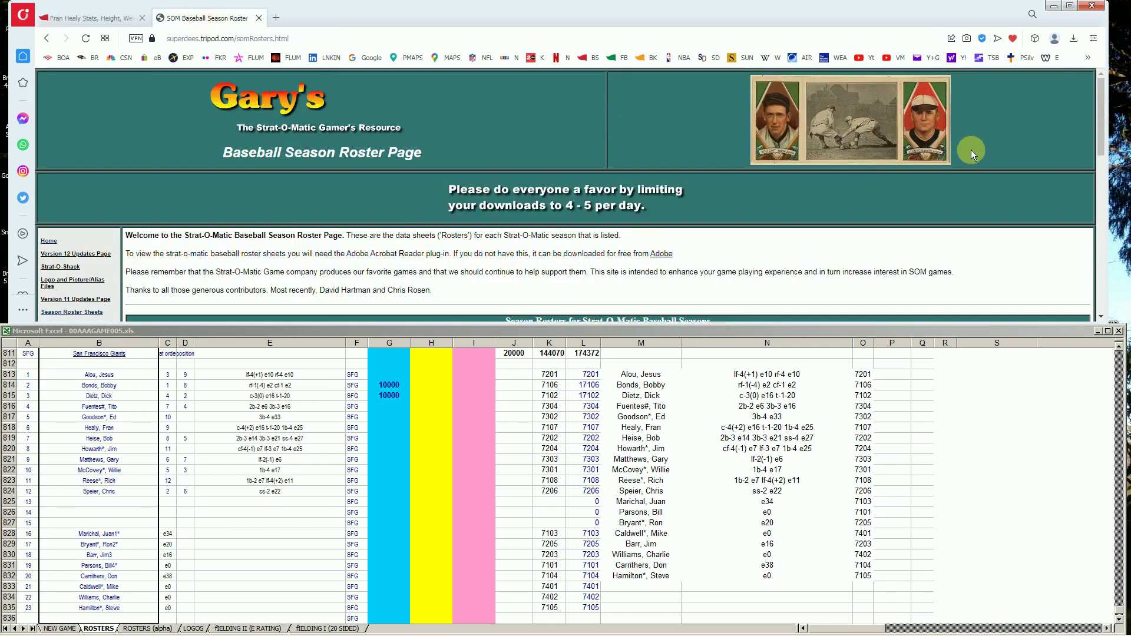
{"action": "left_click_drag", "start_coordinate": [1099, 108], "coordinate": [1098, 172]}
{"action": "left_click", "coordinate": [926, 234]}
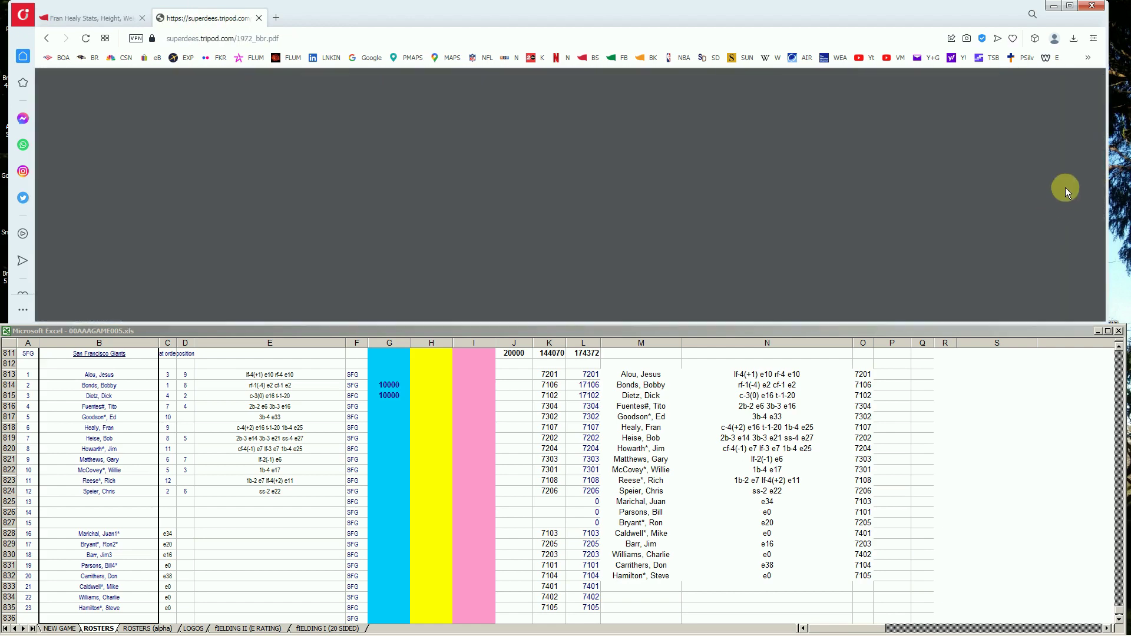
{"action": "left_click_drag", "start_coordinate": [1098, 126], "coordinate": [1097, 259]}
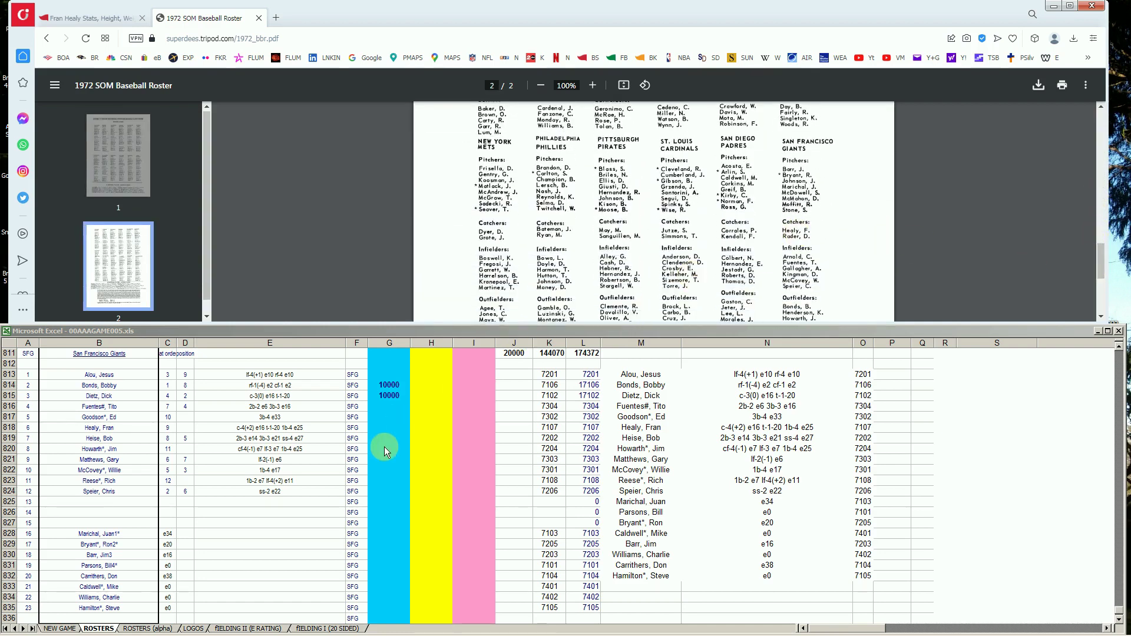
{"action": "left_click", "coordinate": [393, 396]}
{"action": "left_click", "coordinate": [419, 406]}
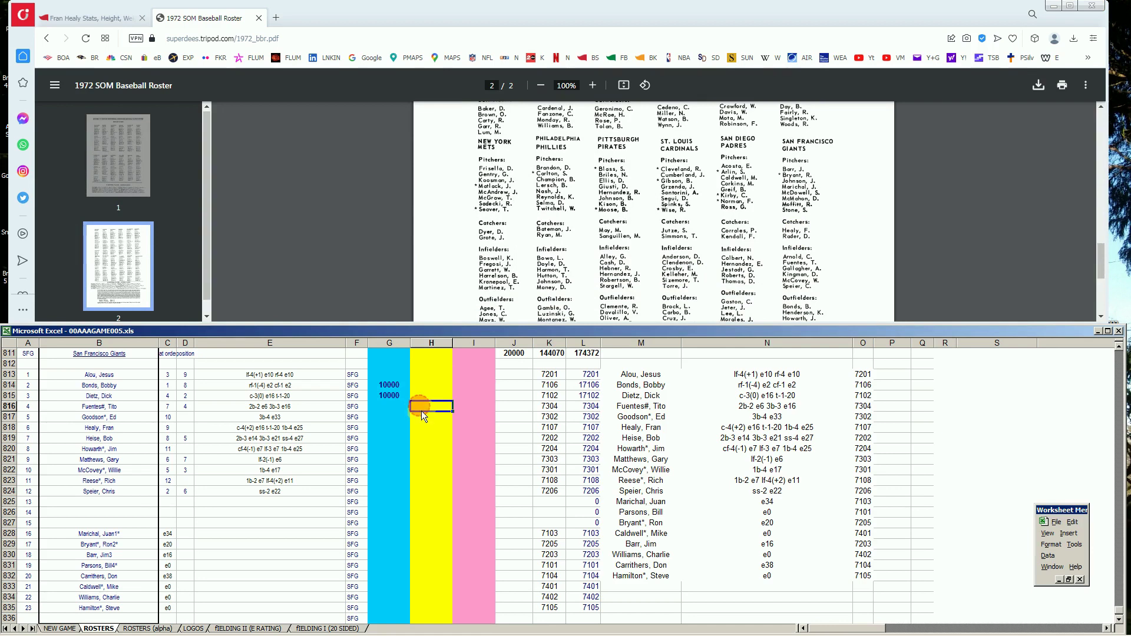
{"action": "key", "text": "Left"}
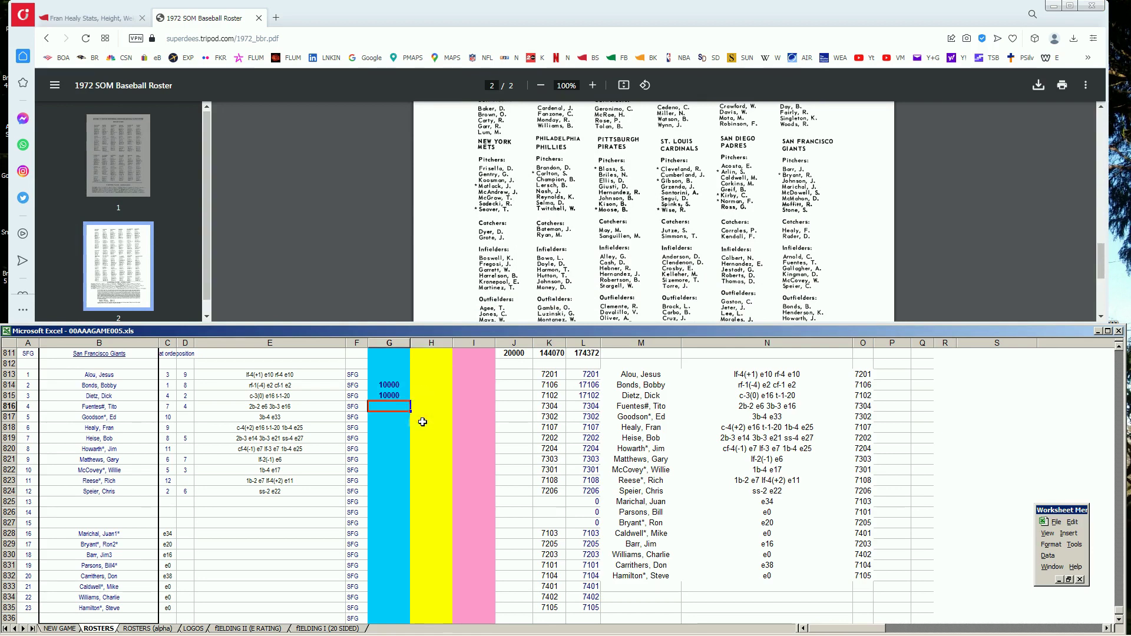
{"action": "key", "text": "Down"}
{"action": "key", "text": "Down"}
{"action": "type", "text": "10000"}
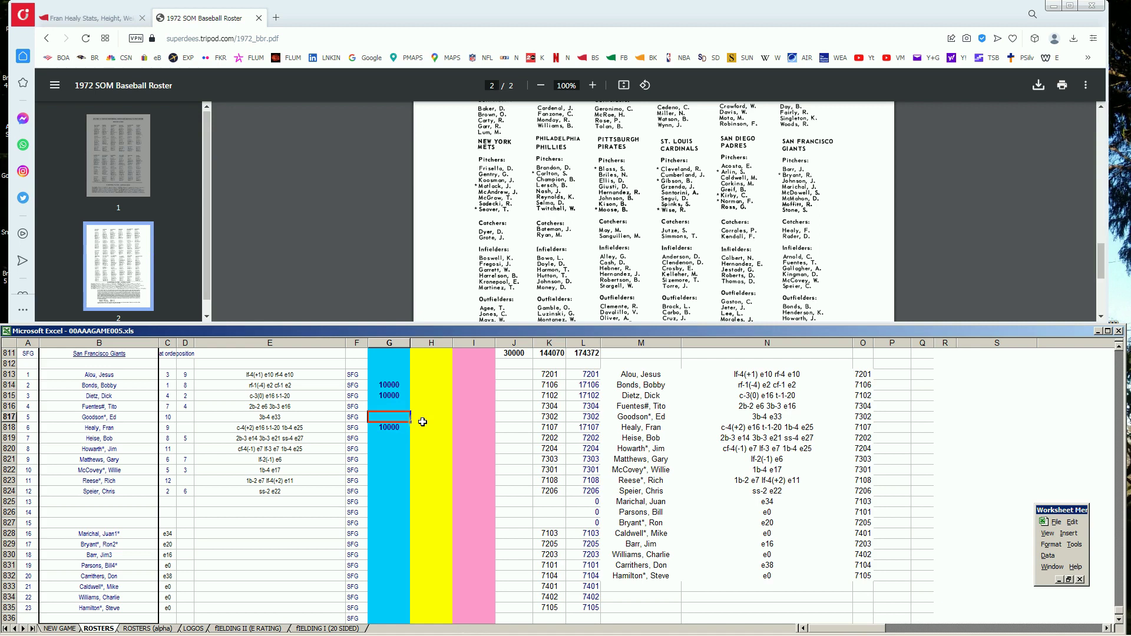
{"action": "key", "text": "Tab"}
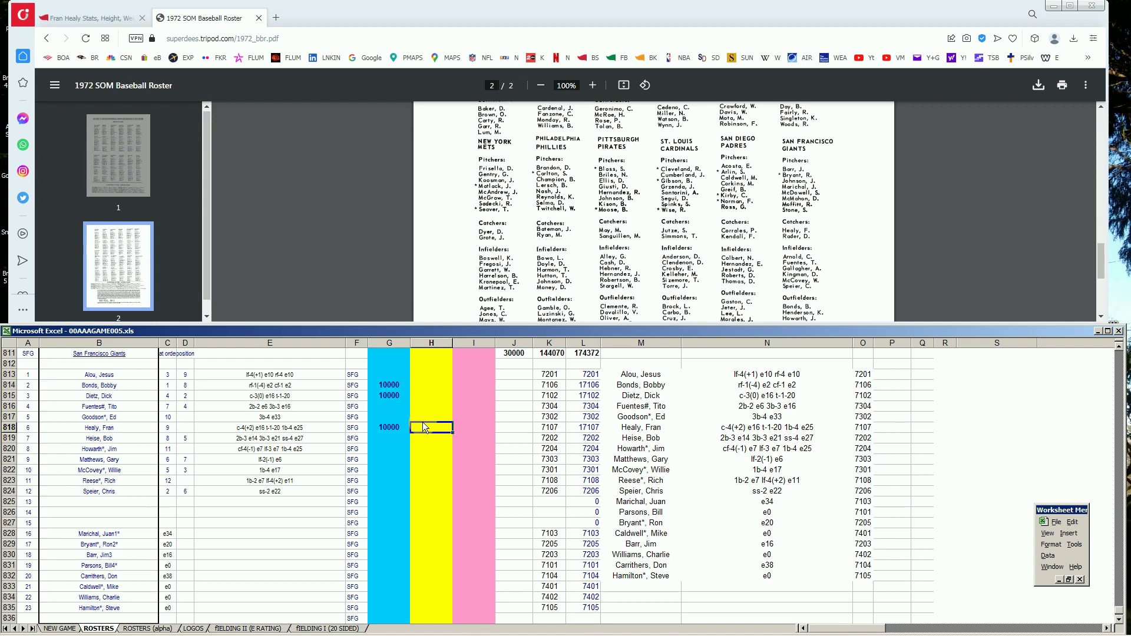
In the Excel roster, enter trade100 in column J for Fran Healy, cell J818
{"action": "key", "text": "Right"}
{"action": "key", "text": "Right"}
{"action": "type", "text": "1rade"}
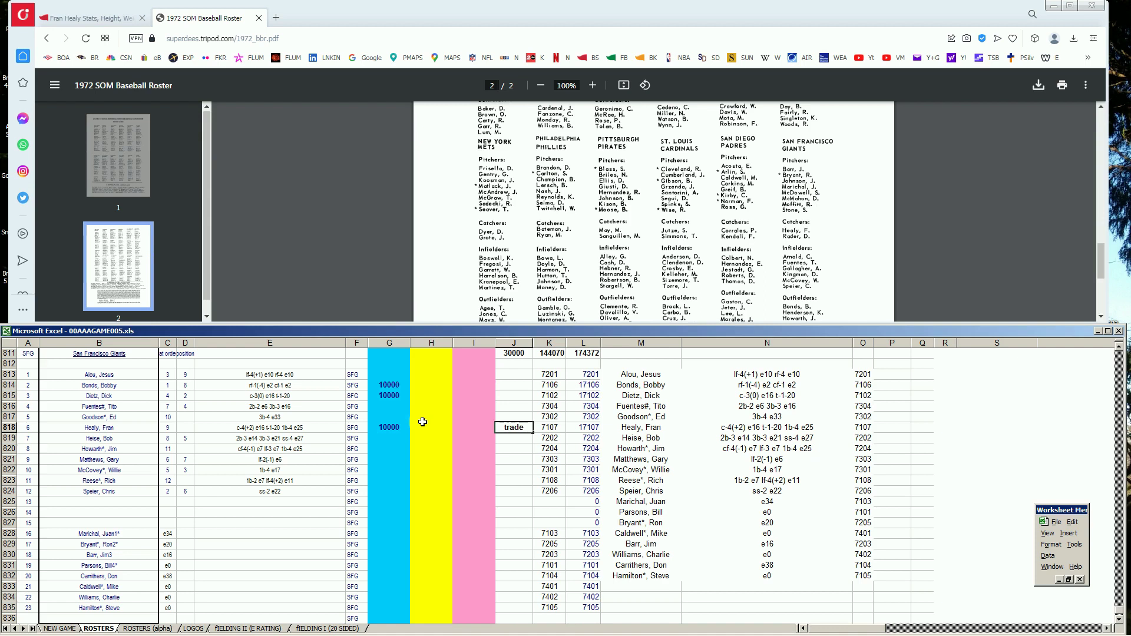
{"action": "type", "text": "100"}
{"action": "key", "text": "Return"}
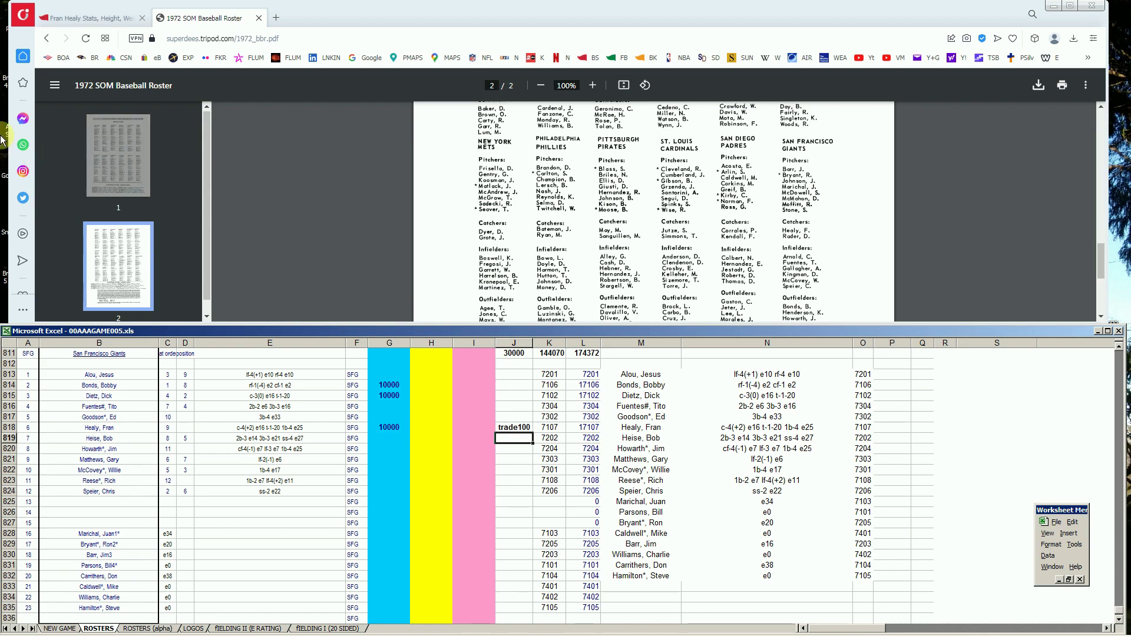
Review Rich Reese's Standard Batting seasons on Baseball Reference and check the Minnesota Twins list on page 1 of the 1972 roster PDF
{"action": "left_click", "coordinate": [88, 17]}
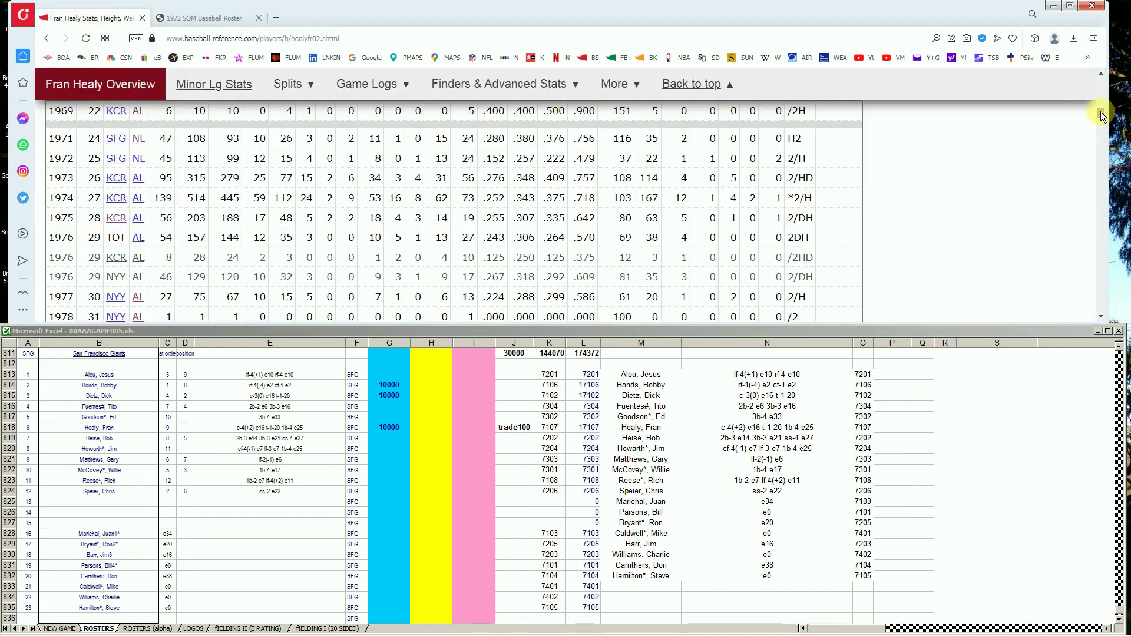
{"action": "left_click_drag", "start_coordinate": [1101, 118], "coordinate": [1100, 76]}
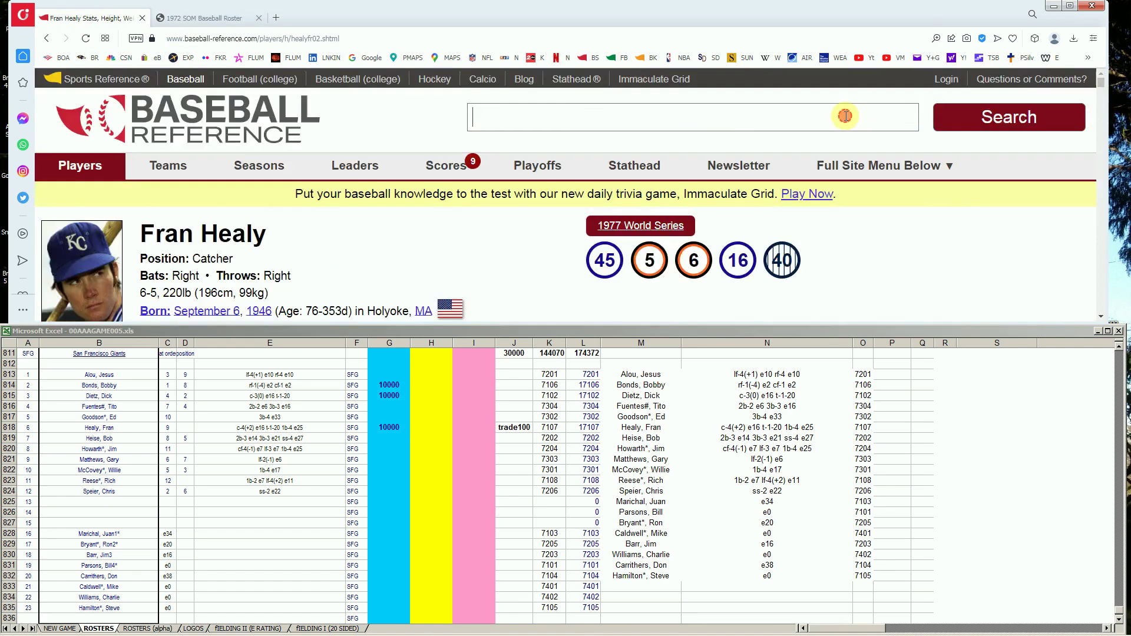
{"action": "left_click", "coordinate": [845, 116]}
{"action": "type", "text": "reese"}
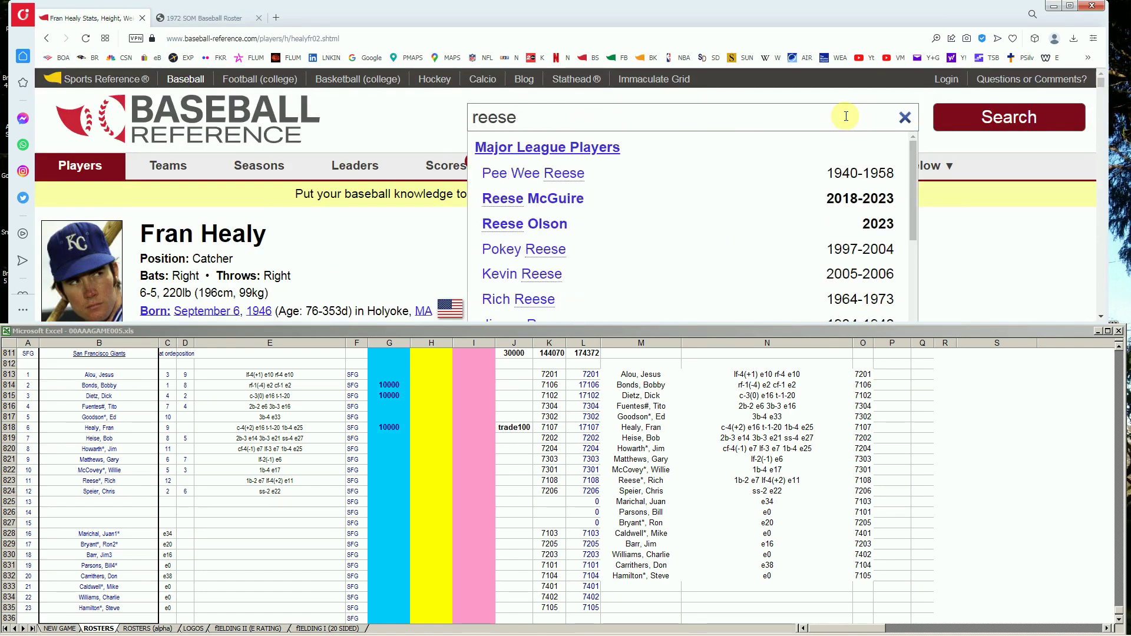
{"action": "key", "text": "Home"}
{"action": "type", "text": "rich"}
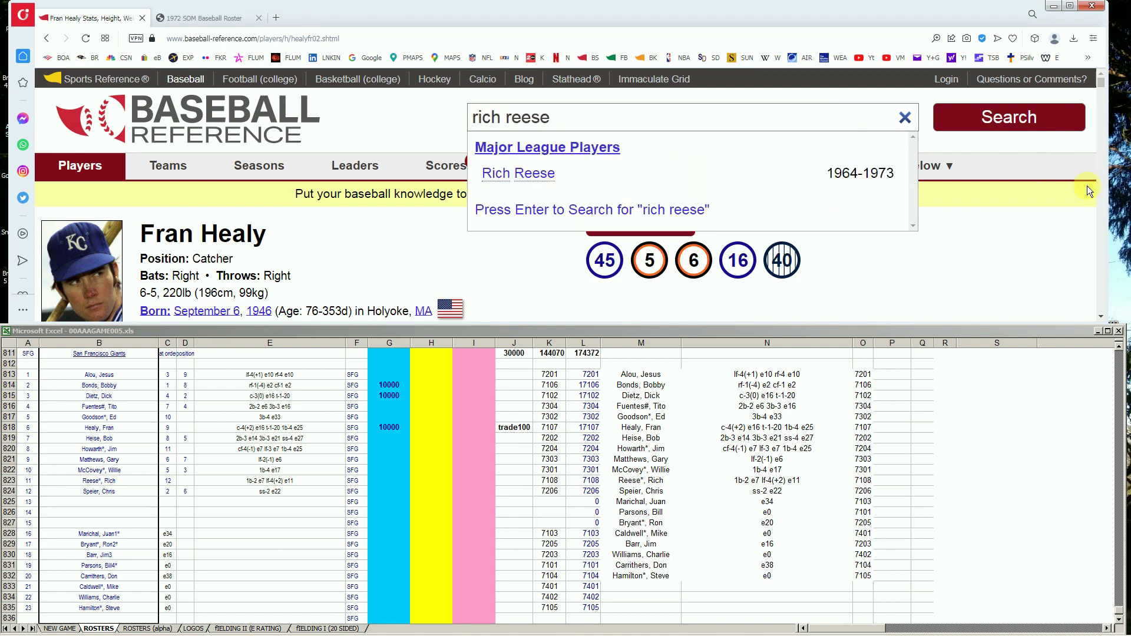
{"action": "left_click", "coordinate": [554, 175]}
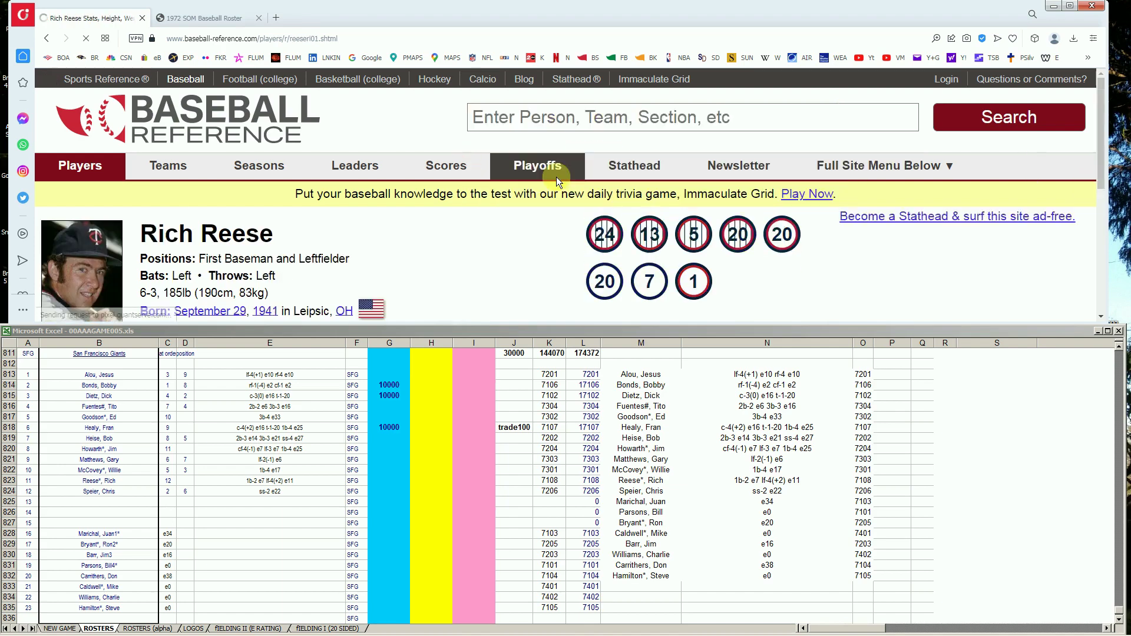
{"action": "scroll", "coordinate": [725, 259], "scroll_direction": "down", "scroll_amount": 5}
{"action": "scroll", "coordinate": [744, 250], "scroll_direction": "down", "scroll_amount": 5}
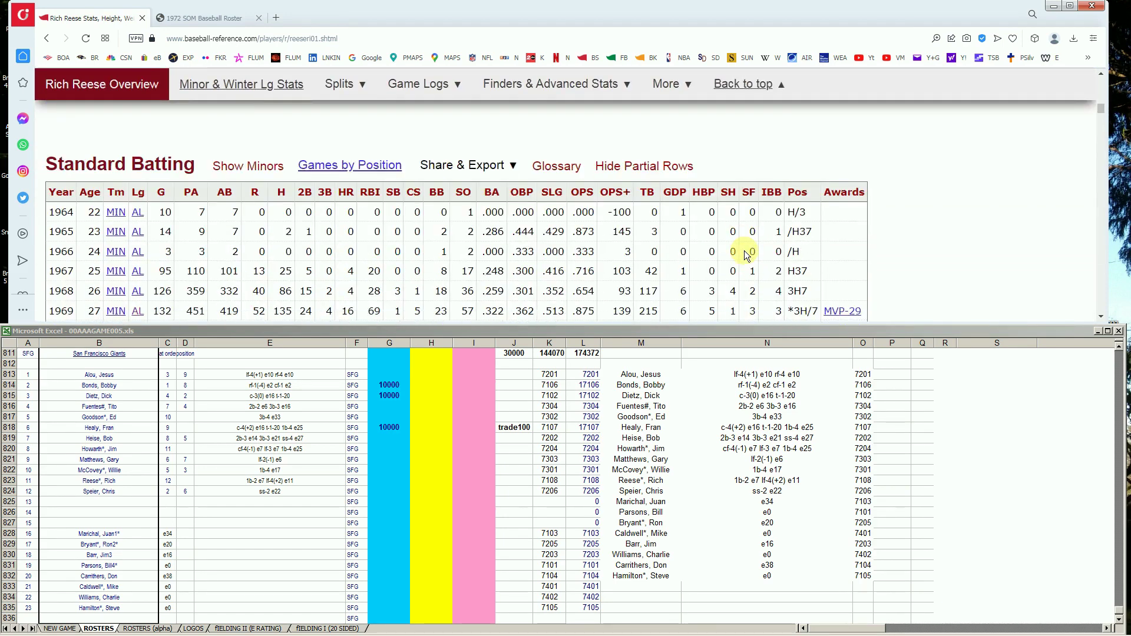
{"action": "scroll", "coordinate": [207, 256], "scroll_direction": "down", "scroll_amount": 2}
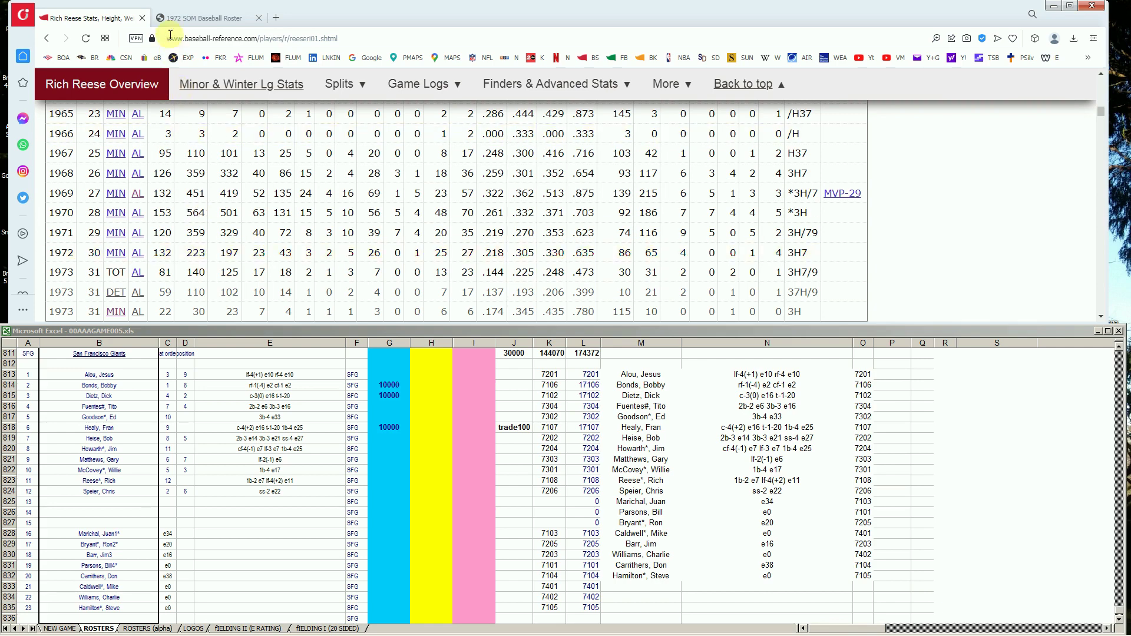
{"action": "left_click", "coordinate": [187, 19]}
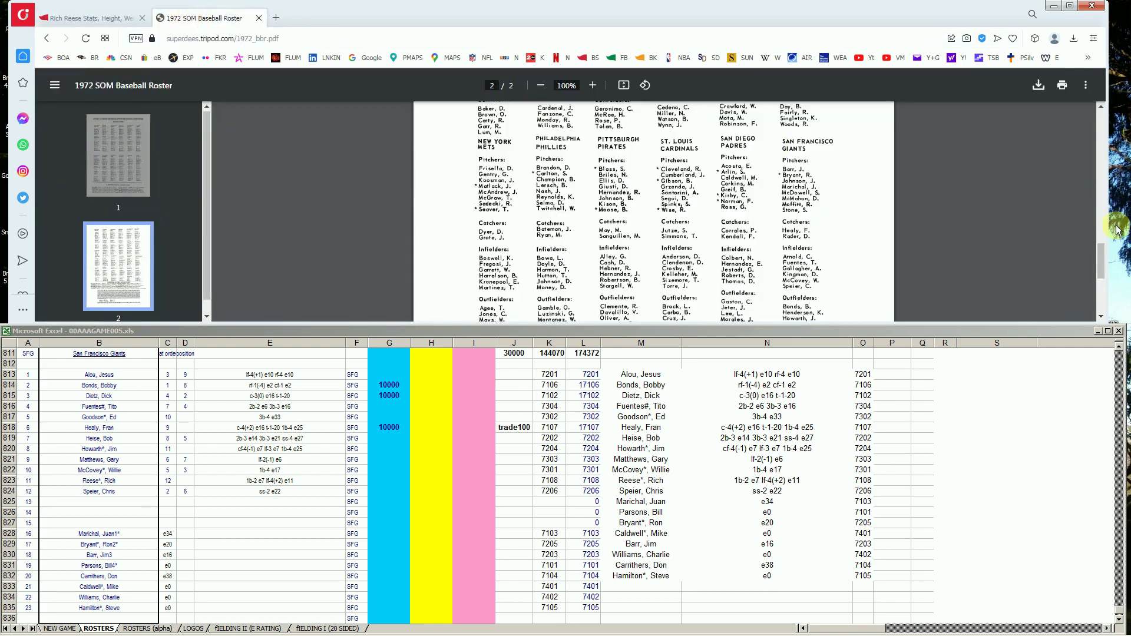
{"action": "left_click_drag", "start_coordinate": [1100, 255], "coordinate": [1106, 180]}
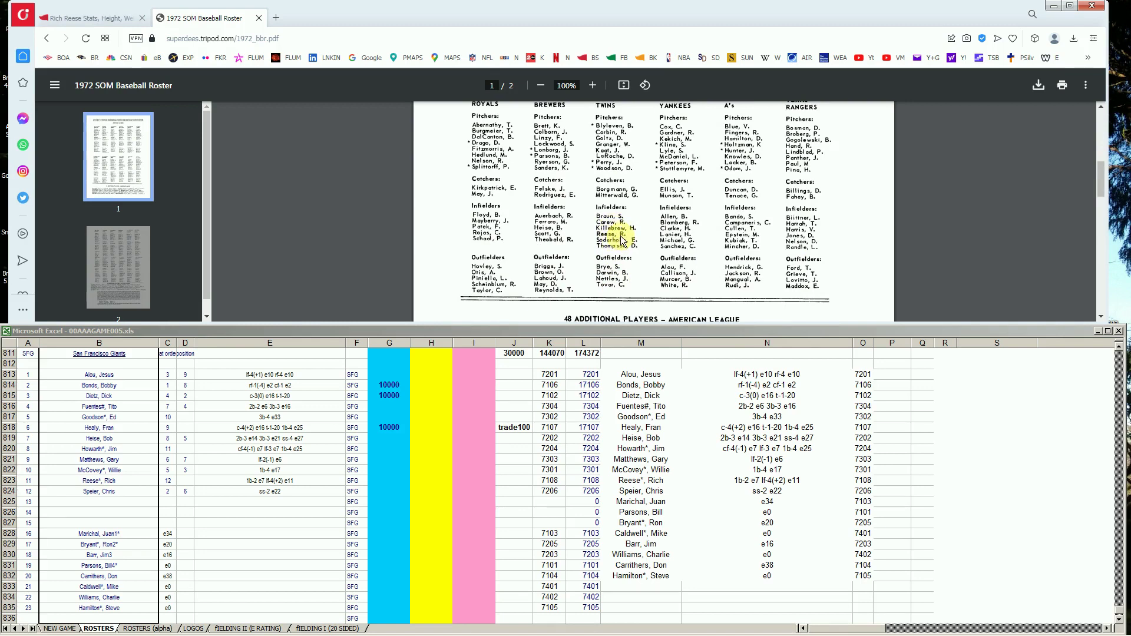
{"action": "left_click", "coordinate": [386, 443]}
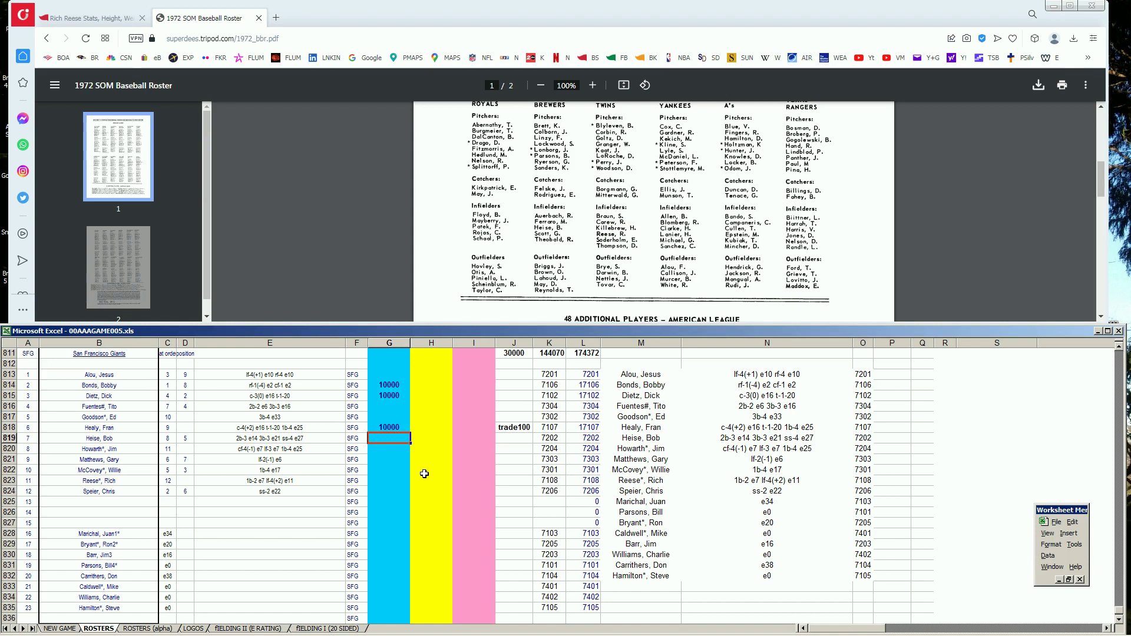
{"action": "key", "text": "Down"}
{"action": "key", "text": "Down"}
{"action": "key", "text": "Down"}
{"action": "key", "text": "Down"}
{"action": "key", "text": "Down"}
{"action": "left_click", "coordinate": [427, 479]}
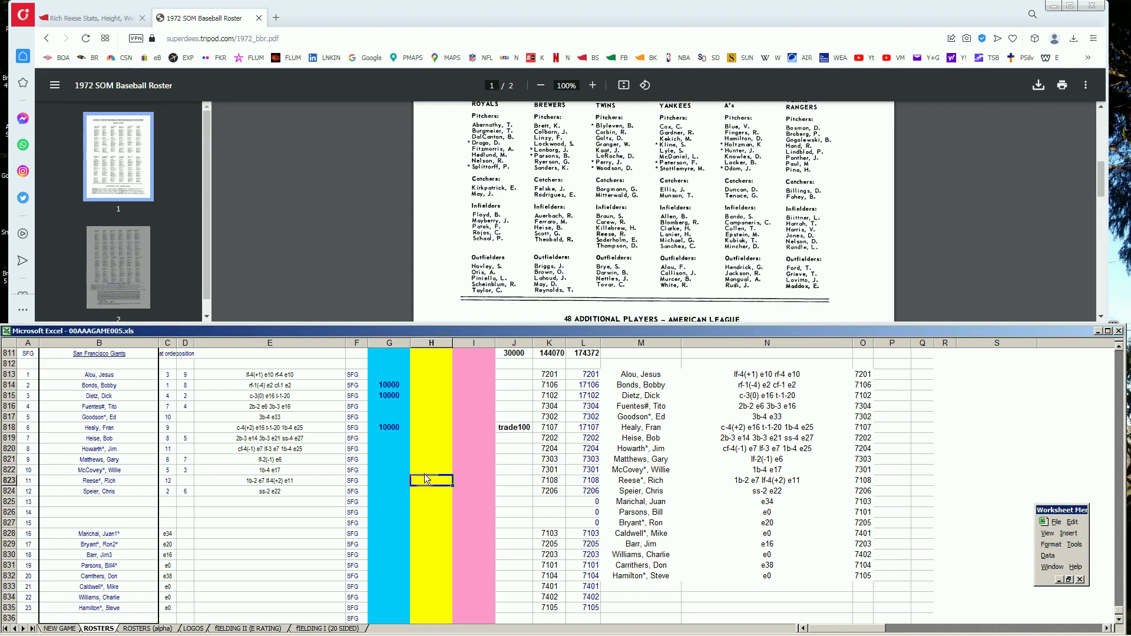
{"action": "key", "text": "Return"}
Search Baseball Reference for Juan Marichal and open his player page
{"action": "left_click", "coordinate": [93, 18]}
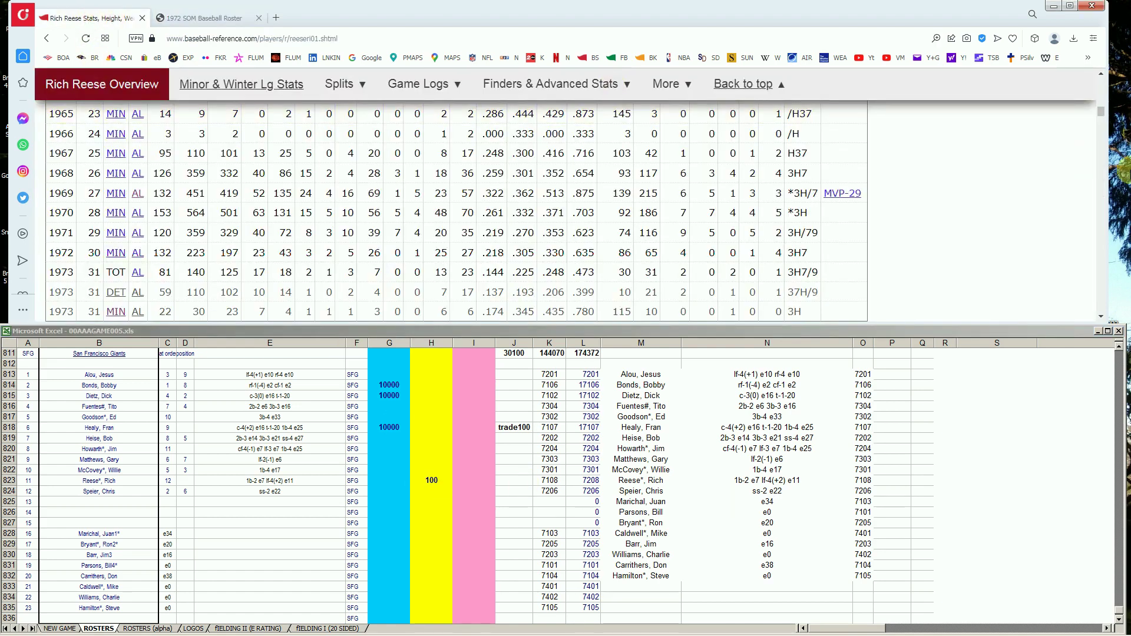
{"action": "left_click_drag", "start_coordinate": [1101, 112], "coordinate": [1103, 74]}
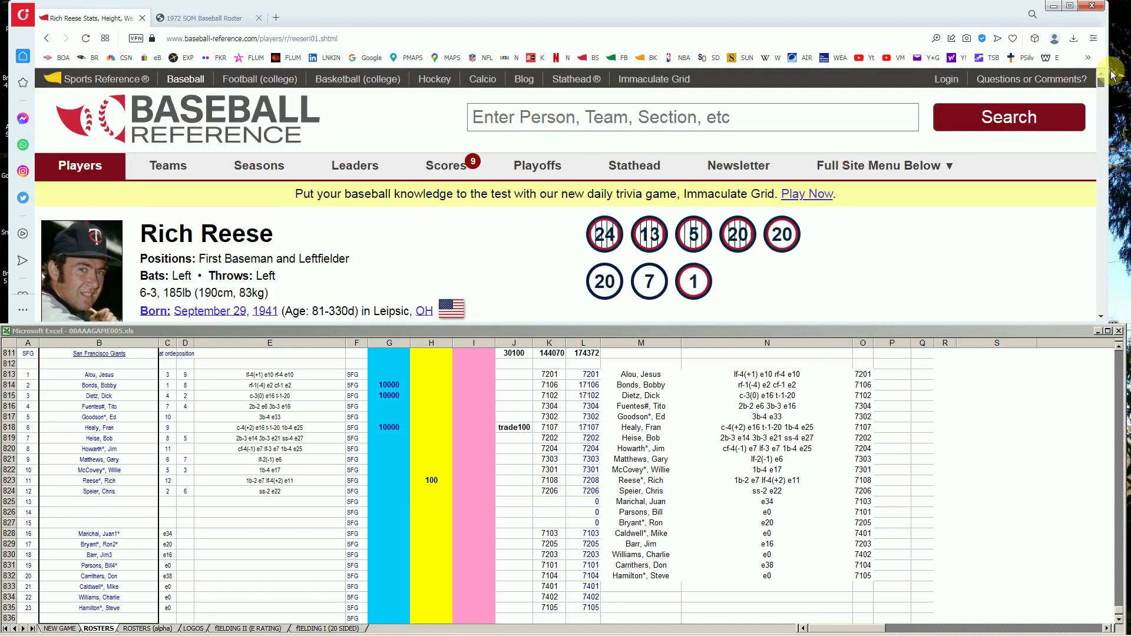
{"action": "left_click", "coordinate": [893, 120]}
{"action": "type", "text": "maricha"}
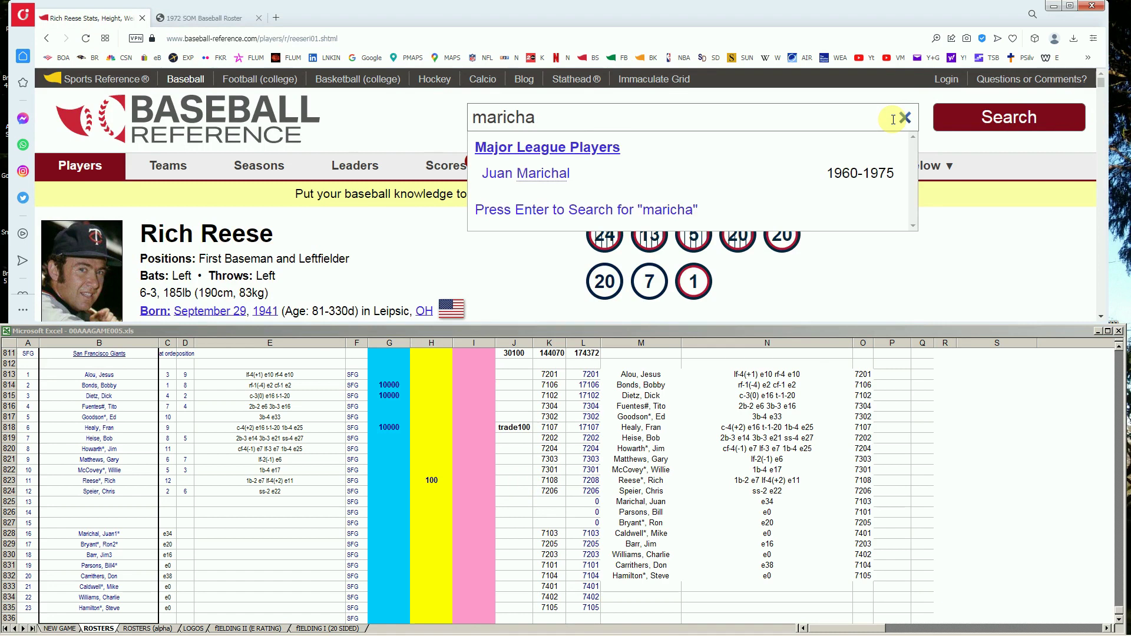
{"action": "left_click", "coordinate": [543, 176]}
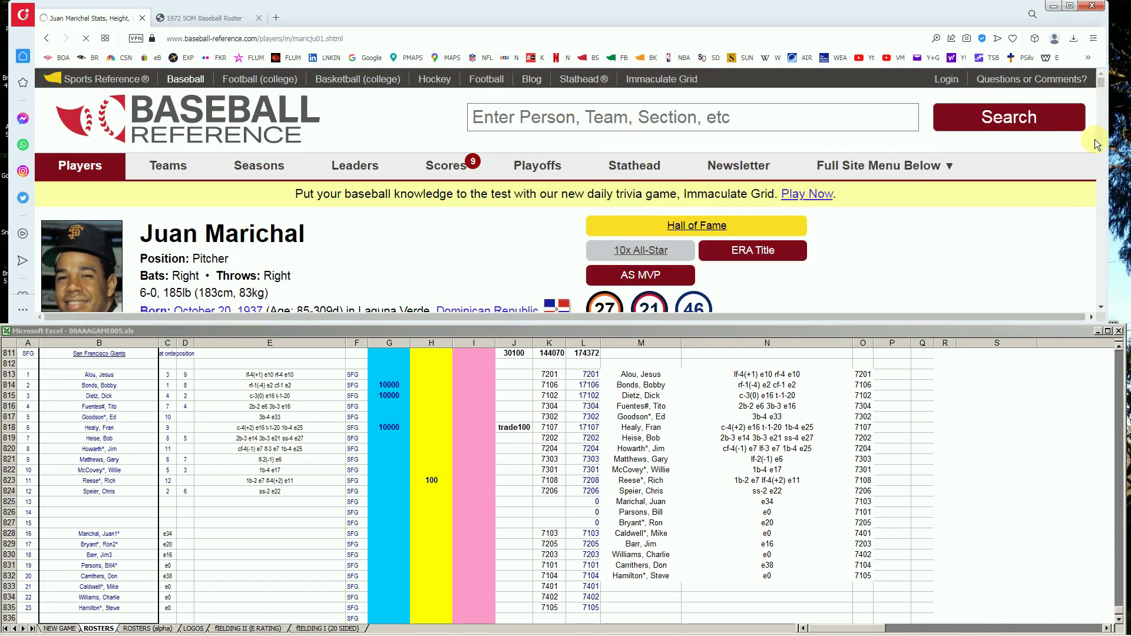
Examine Juan Marichal's Standard Pitching seasons, including ERA, awards and career totals
{"action": "scroll", "coordinate": [1097, 307], "scroll_direction": "down", "scroll_amount": 5}
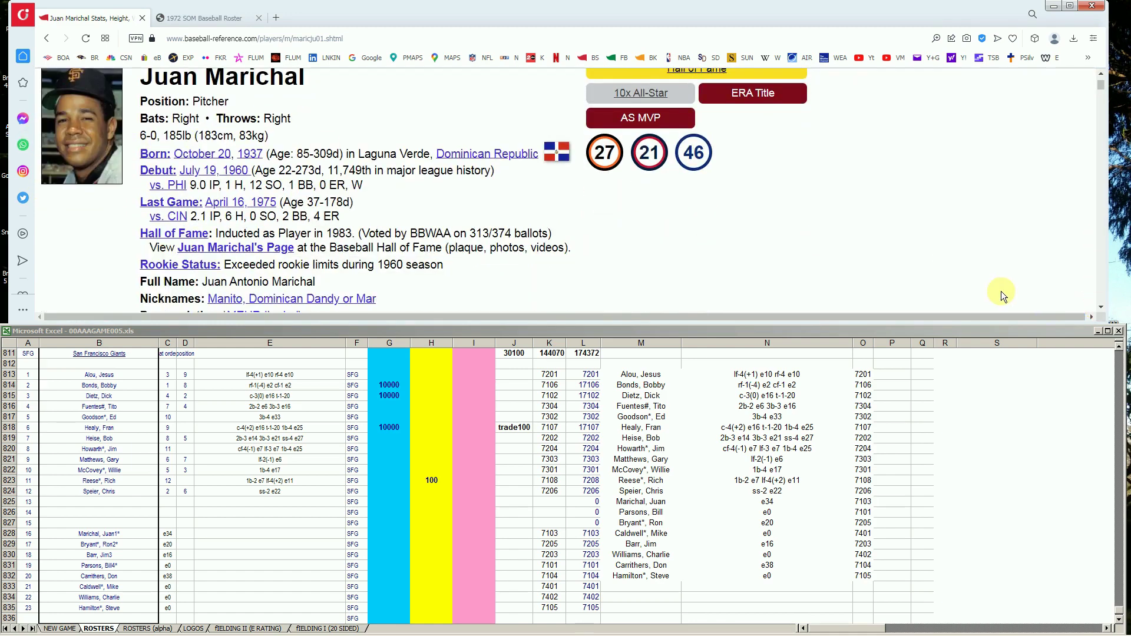
{"action": "left_click", "coordinate": [1099, 310]}
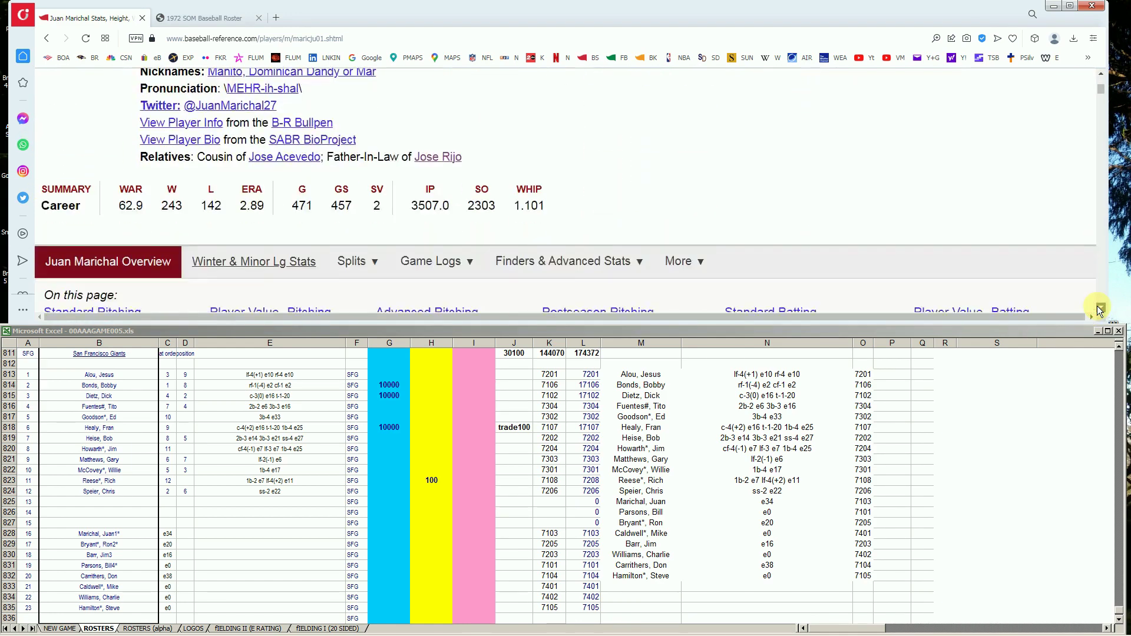
{"action": "left_click", "coordinate": [1099, 309]}
{"action": "left_click", "coordinate": [1099, 309]}
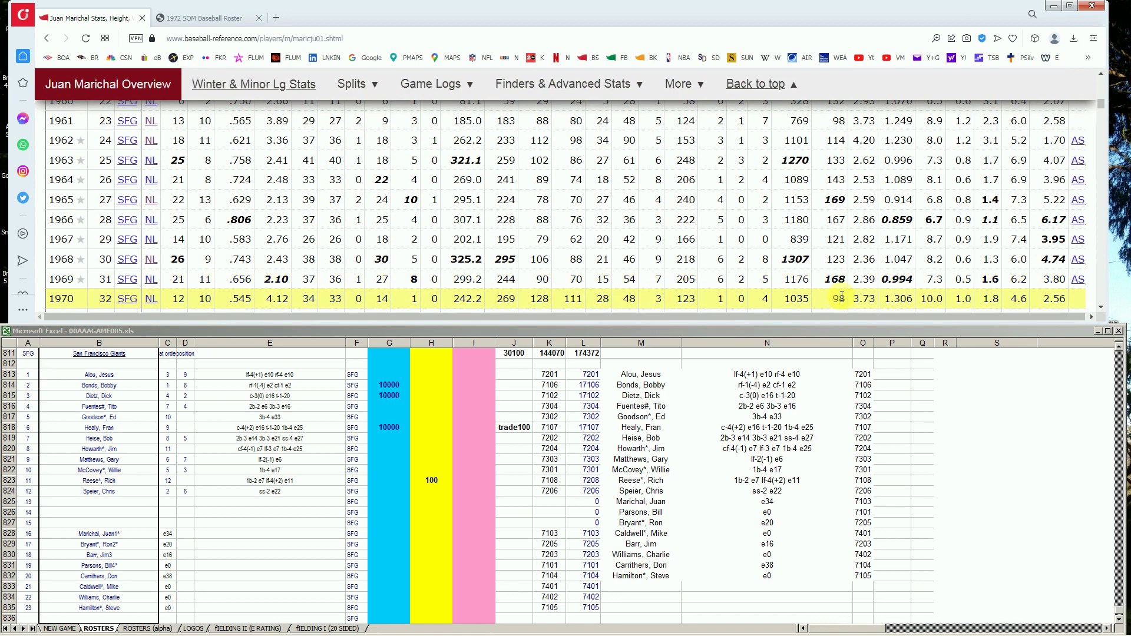
{"action": "left_click", "coordinate": [1091, 319]}
{"action": "left_click", "coordinate": [1069, 6]}
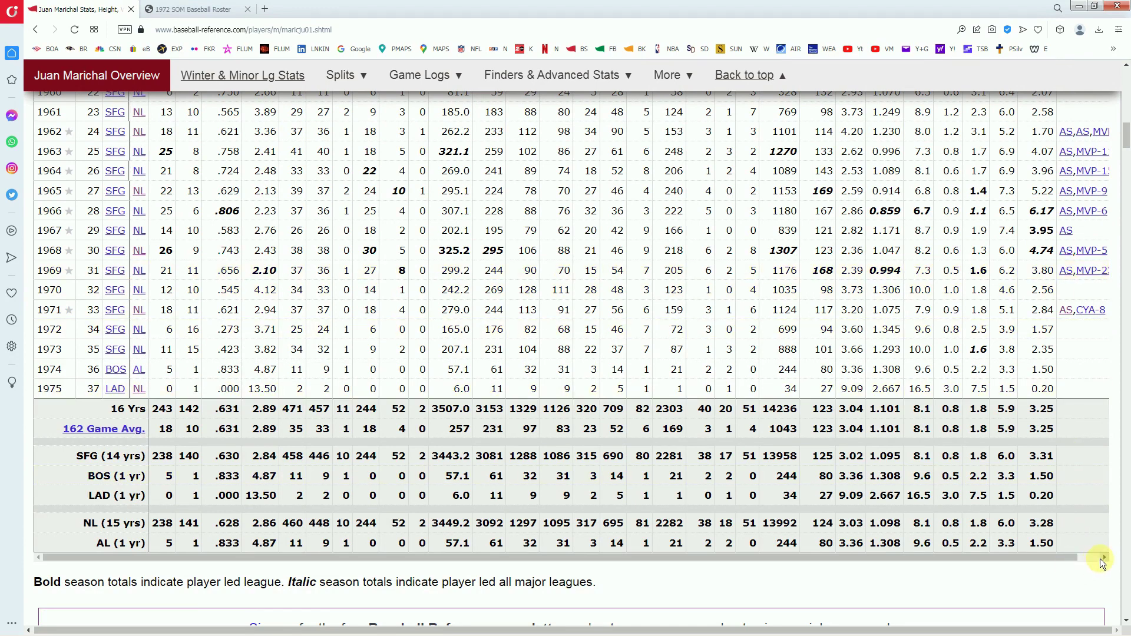
{"action": "left_click", "coordinate": [1103, 560]}
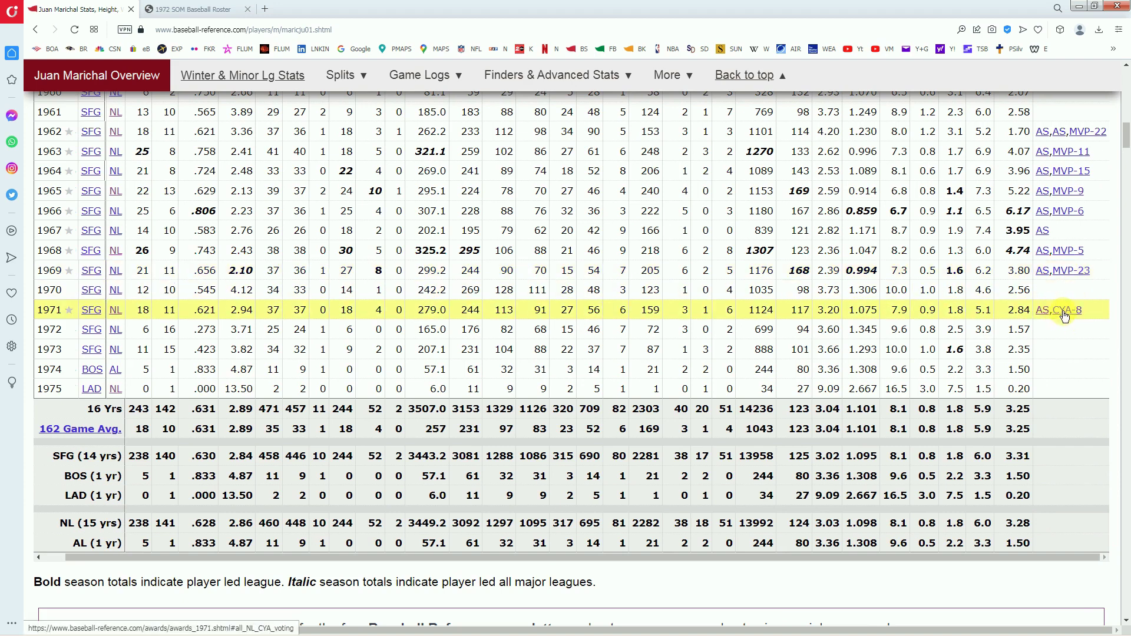
{"action": "left_click", "coordinate": [1099, 12]}
{"action": "scroll", "coordinate": [91, 273], "scroll_direction": "down", "scroll_amount": 3}
{"action": "mouse_move", "coordinate": [249, 165]}
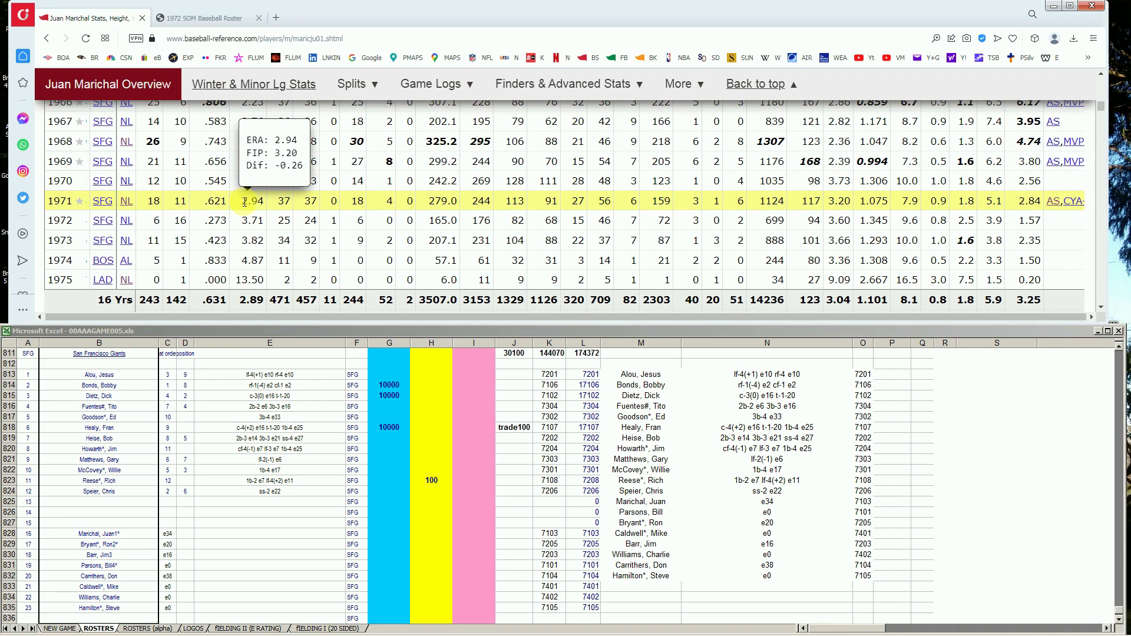
{"action": "mouse_move", "coordinate": [249, 236]}
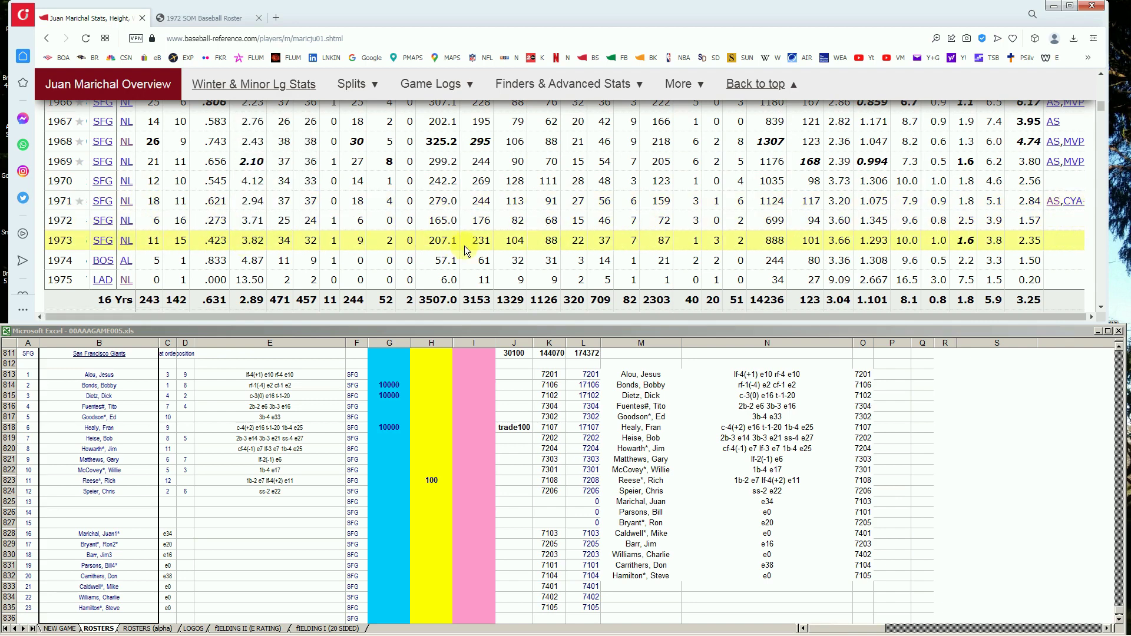
In the Excel roster, enter 10000 in the blue column for Juan Marichal, cell G828
{"action": "left_click", "coordinate": [378, 538]}
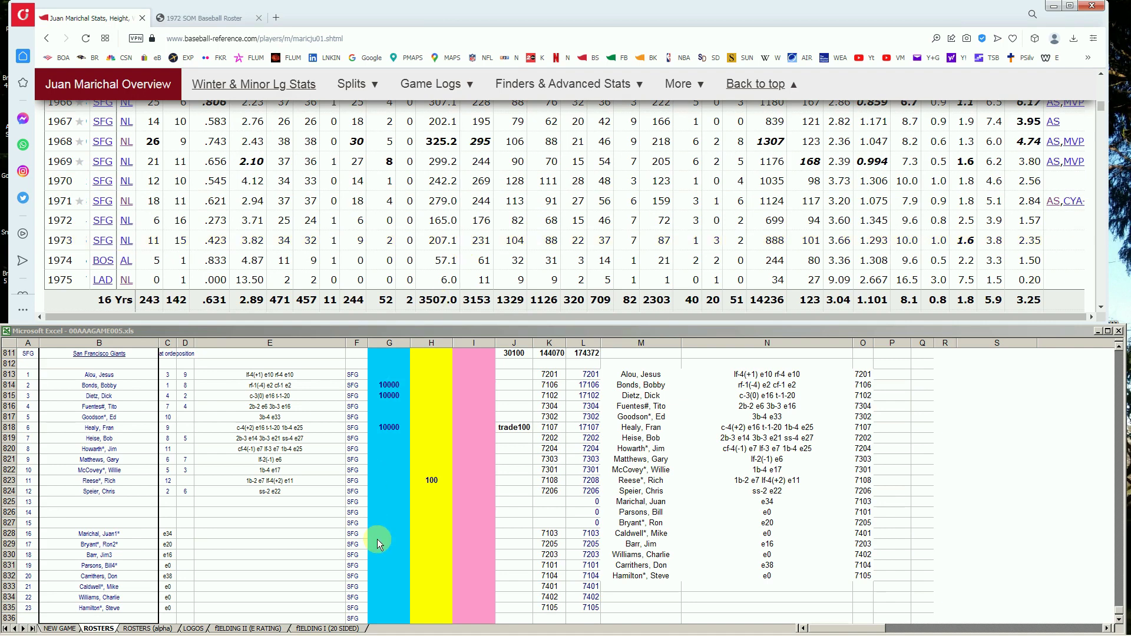
{"action": "left_click", "coordinate": [379, 538]}
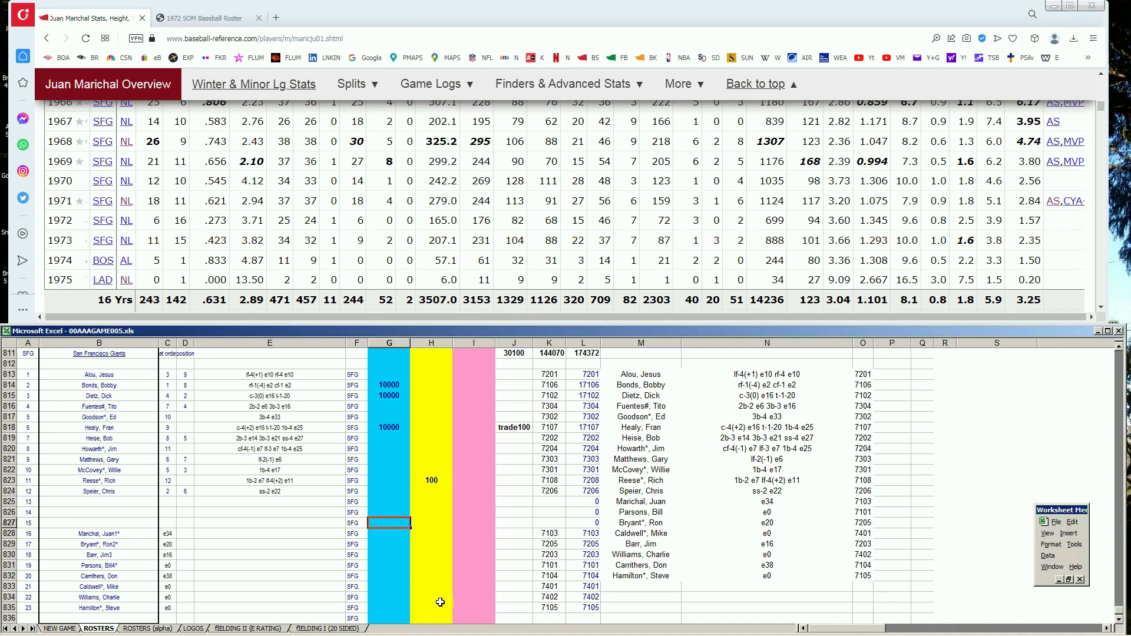
{"action": "type", "text": "10000"}
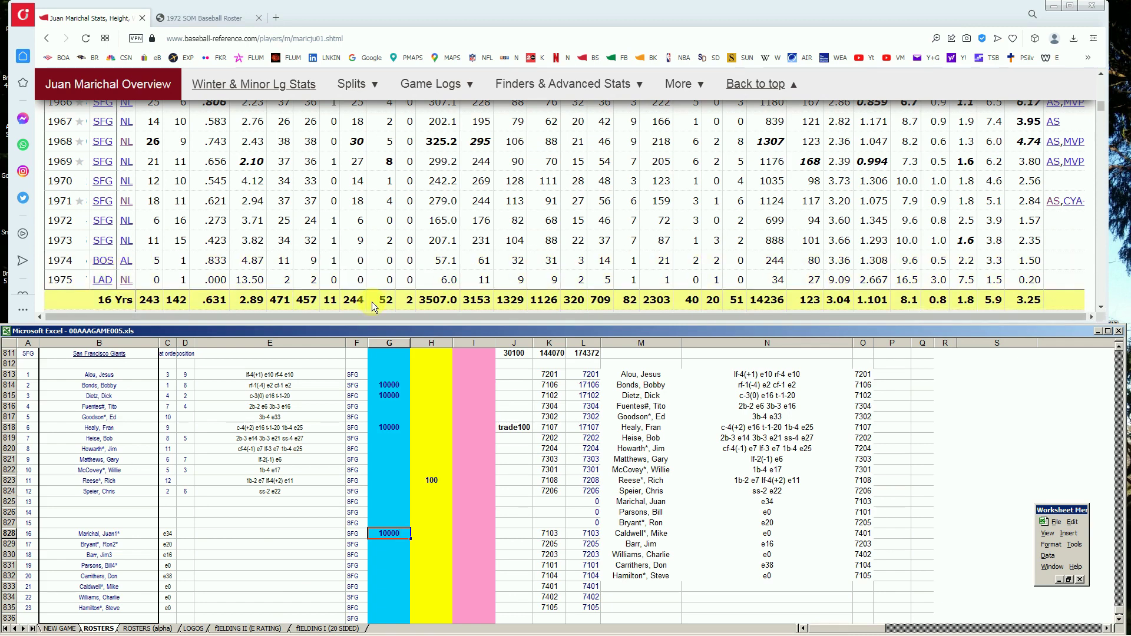
Look up Bill Parsons on Baseball Reference and review his Standard Pitching seasons and career totals
{"action": "left_click_drag", "start_coordinate": [1098, 106], "coordinate": [1097, 69]}
{"action": "left_click", "coordinate": [866, 111]}
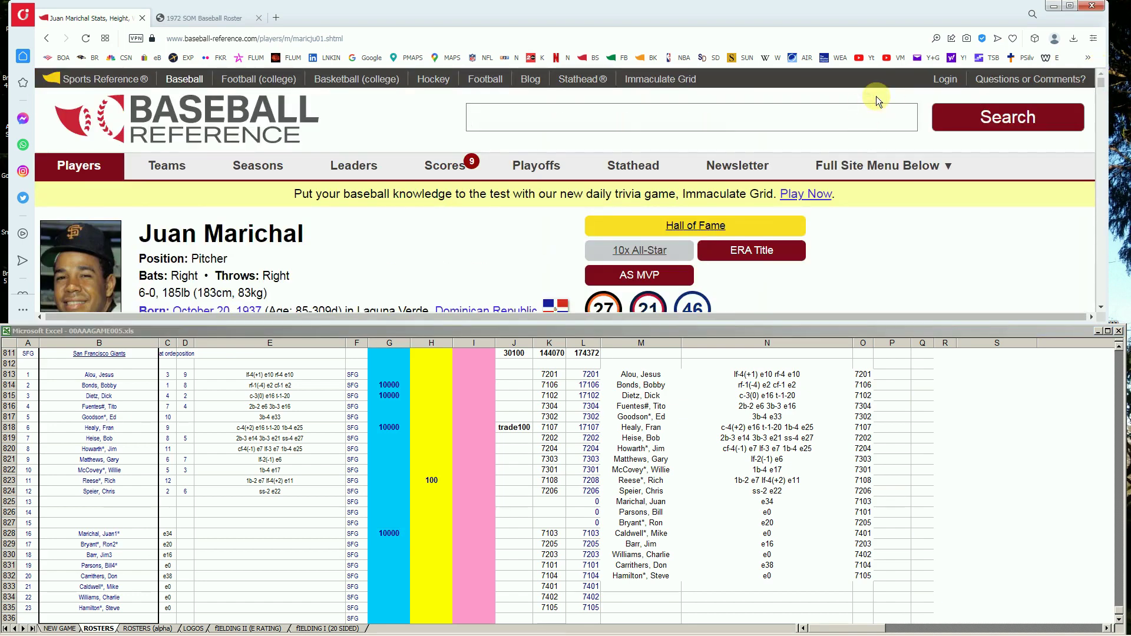
{"action": "type", "text": "bill pa"}
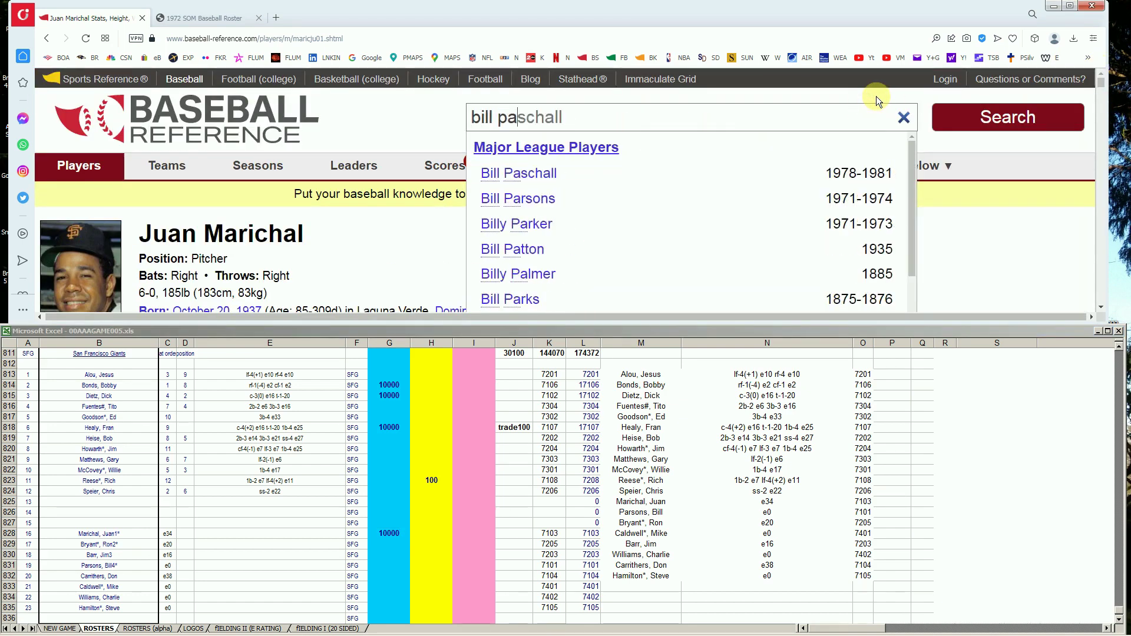
{"action": "type", "text": "rs"}
{"action": "left_click", "coordinate": [551, 180]}
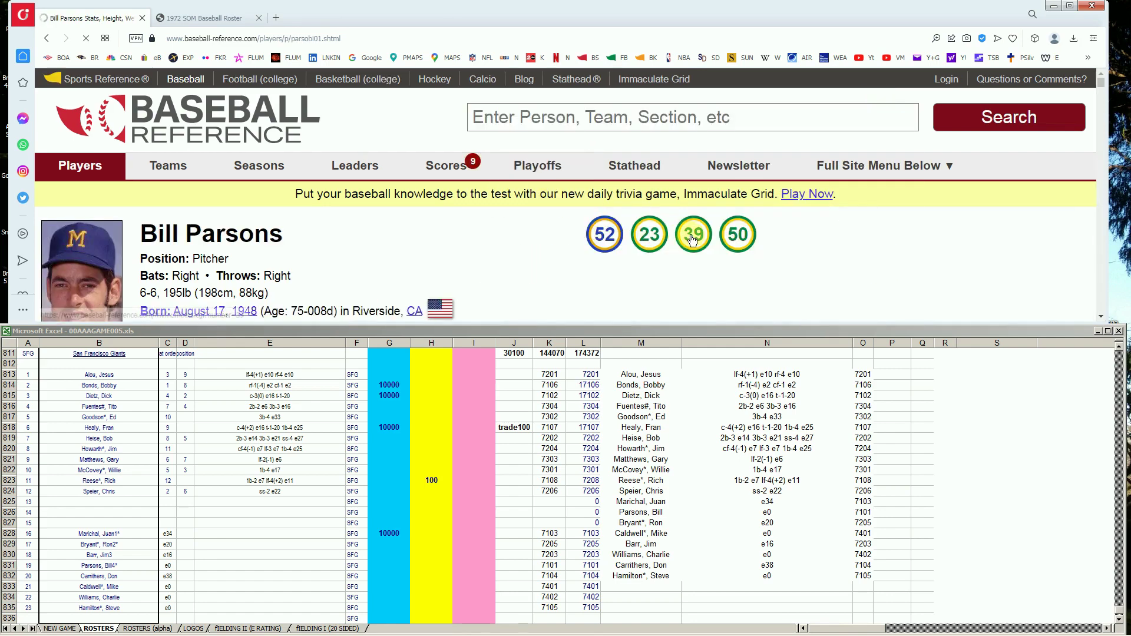
{"action": "scroll", "coordinate": [686, 242], "scroll_direction": "down", "scroll_amount": 3}
{"action": "scroll", "coordinate": [685, 242], "scroll_direction": "down", "scroll_amount": 3}
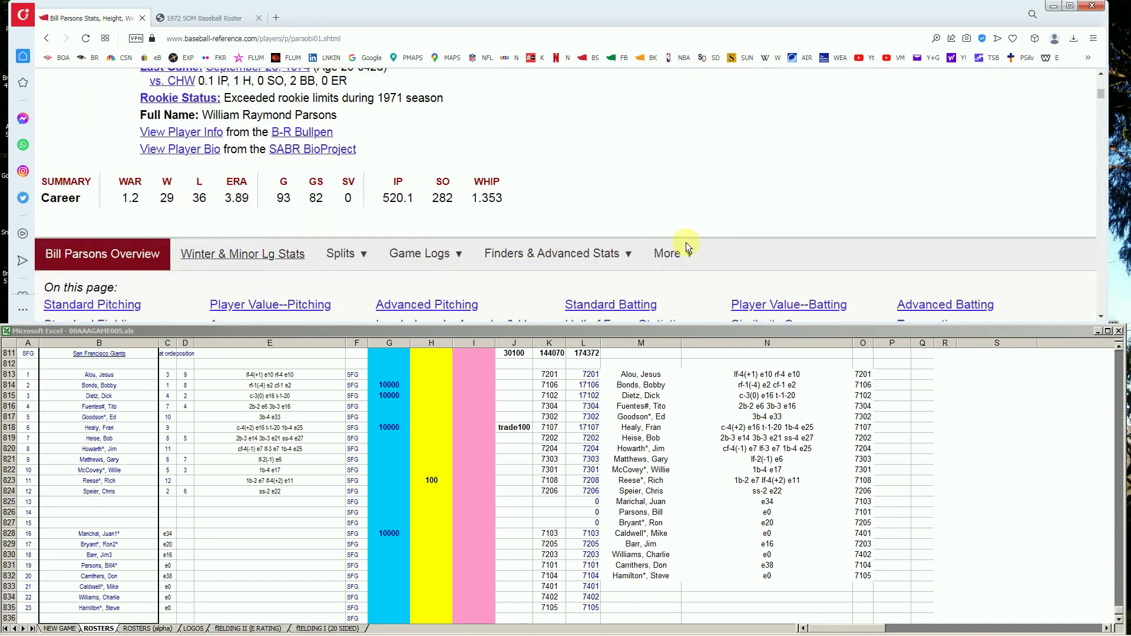
{"action": "scroll", "coordinate": [688, 247], "scroll_direction": "down", "scroll_amount": 3}
{"action": "scroll", "coordinate": [685, 247], "scroll_direction": "down", "scroll_amount": 3}
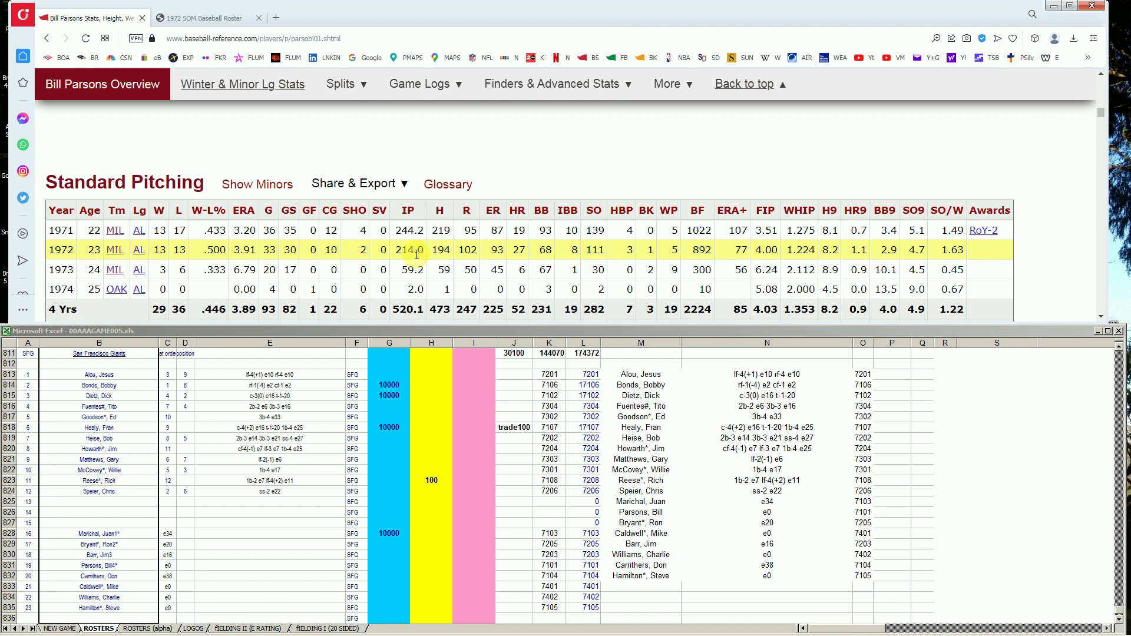
{"action": "left_click", "coordinate": [381, 542]}
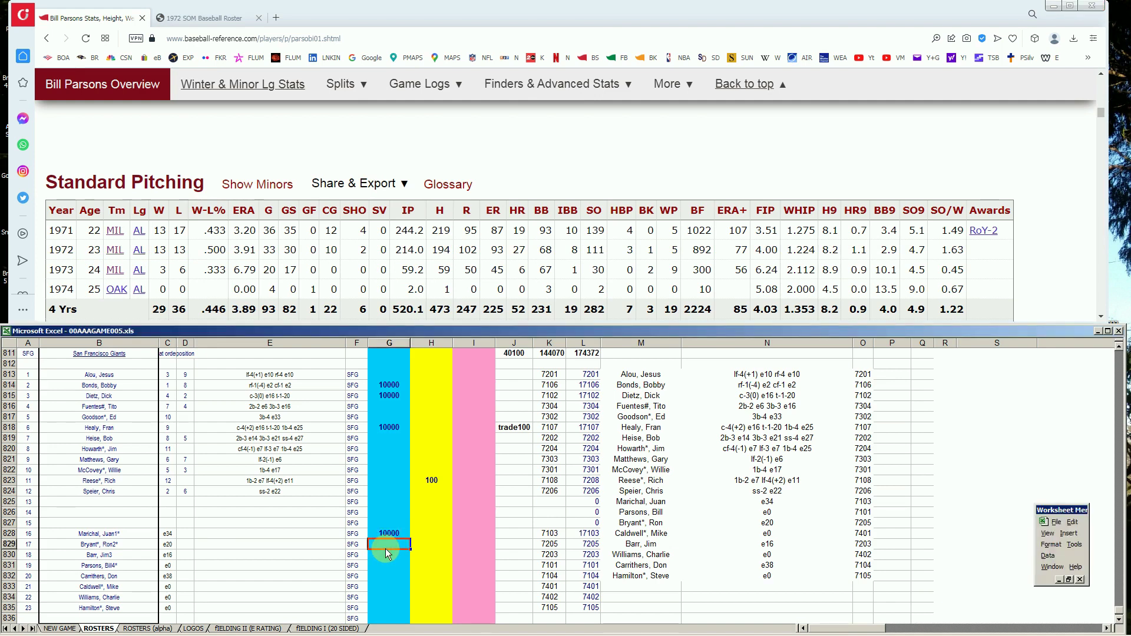
{"action": "key", "text": "Down"}
{"action": "key", "text": "Down"}
{"action": "type", "text": "10000"}
{"action": "key", "text": "Right"}
{"action": "key", "text": "Right"}
{"action": "key", "text": "Right"}
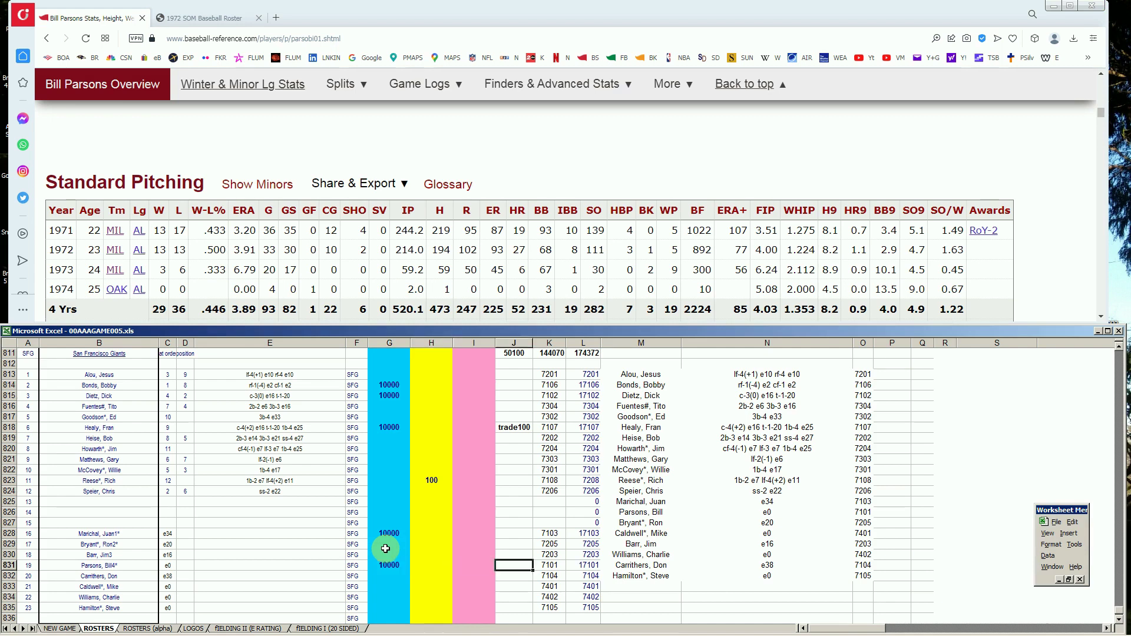
{"action": "type", "text": "trade"}
{"action": "key", "text": "Delete"}
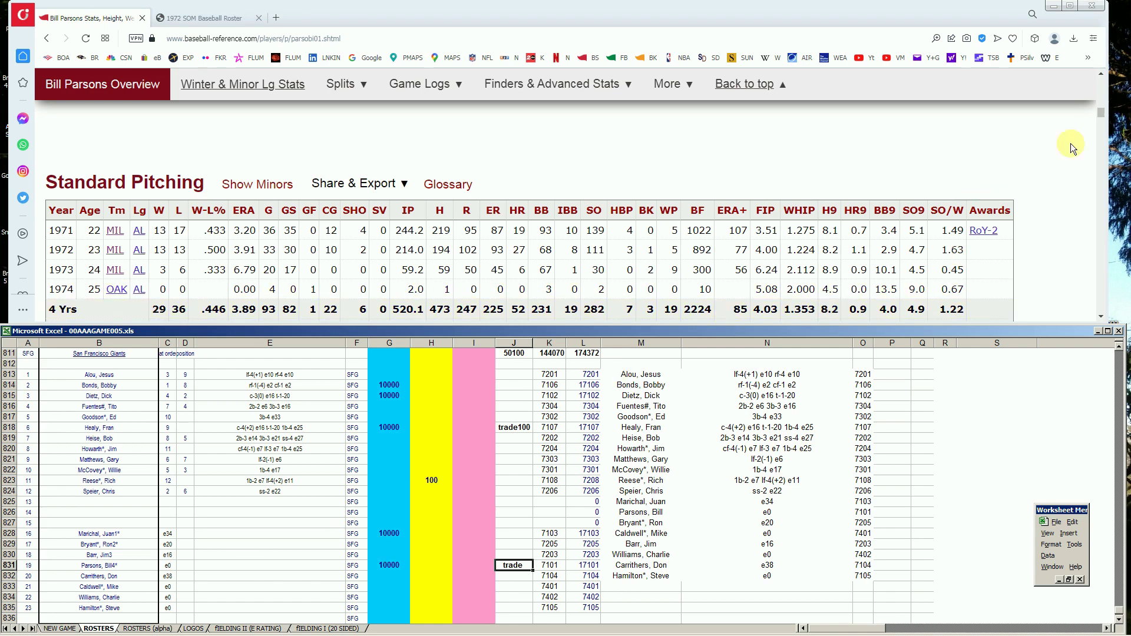
Look up Don Carrithers on Baseball Reference and review his Standard Pitching seasons and career totals
{"action": "left_click_drag", "start_coordinate": [1101, 112], "coordinate": [1105, 76]}
{"action": "left_click", "coordinate": [878, 114]}
{"action": "type", "text": "don "}
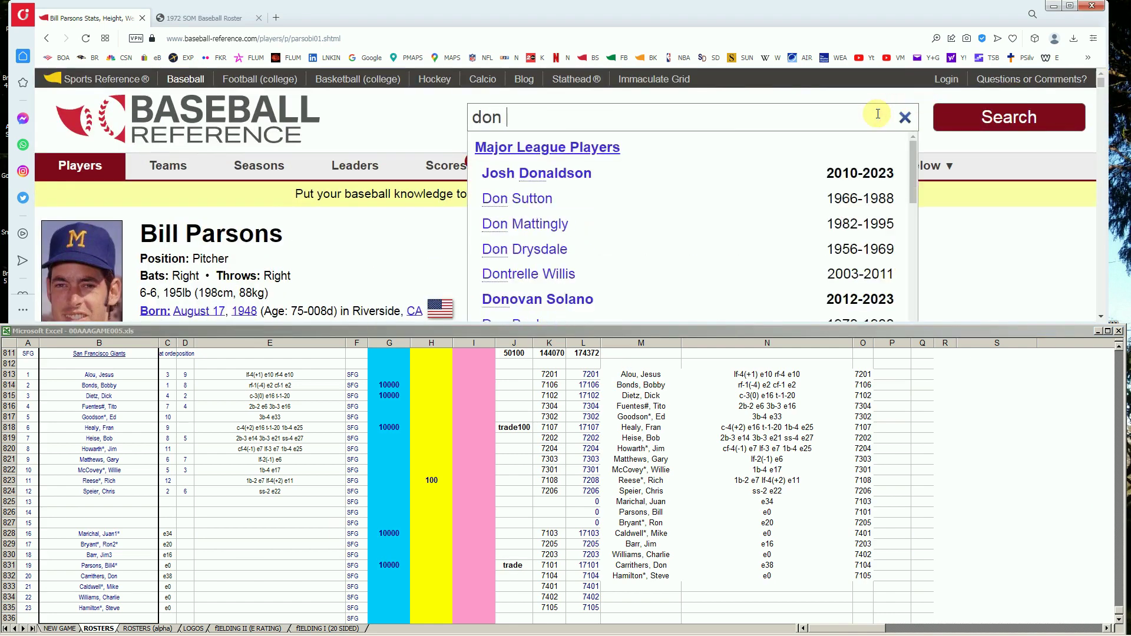
{"action": "type", "text": "carr"}
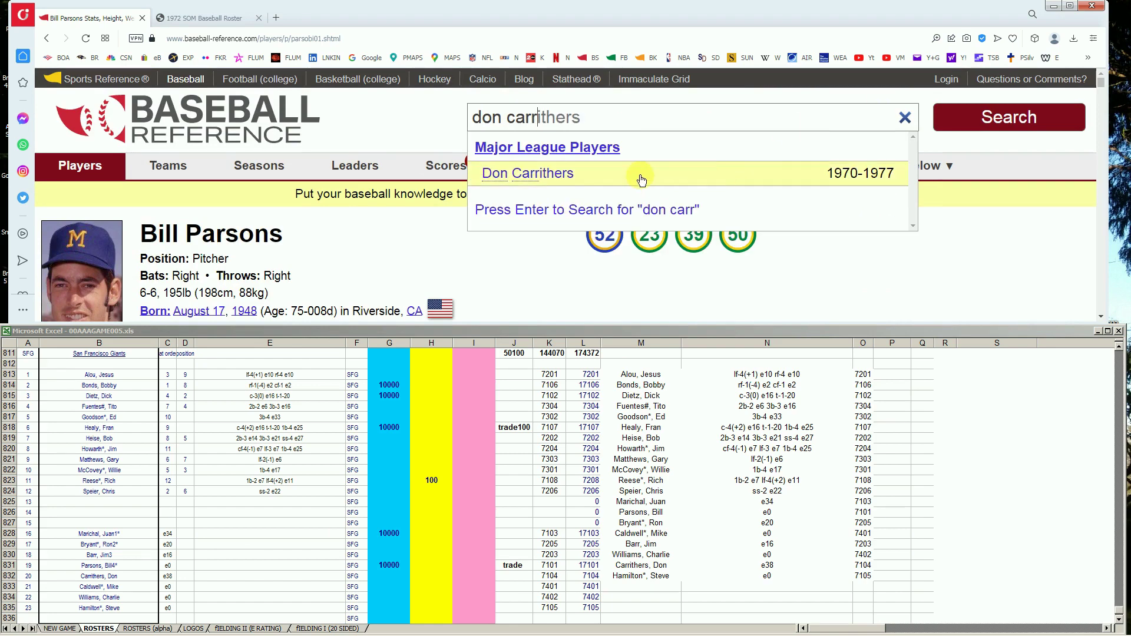
{"action": "left_click", "coordinate": [566, 172]}
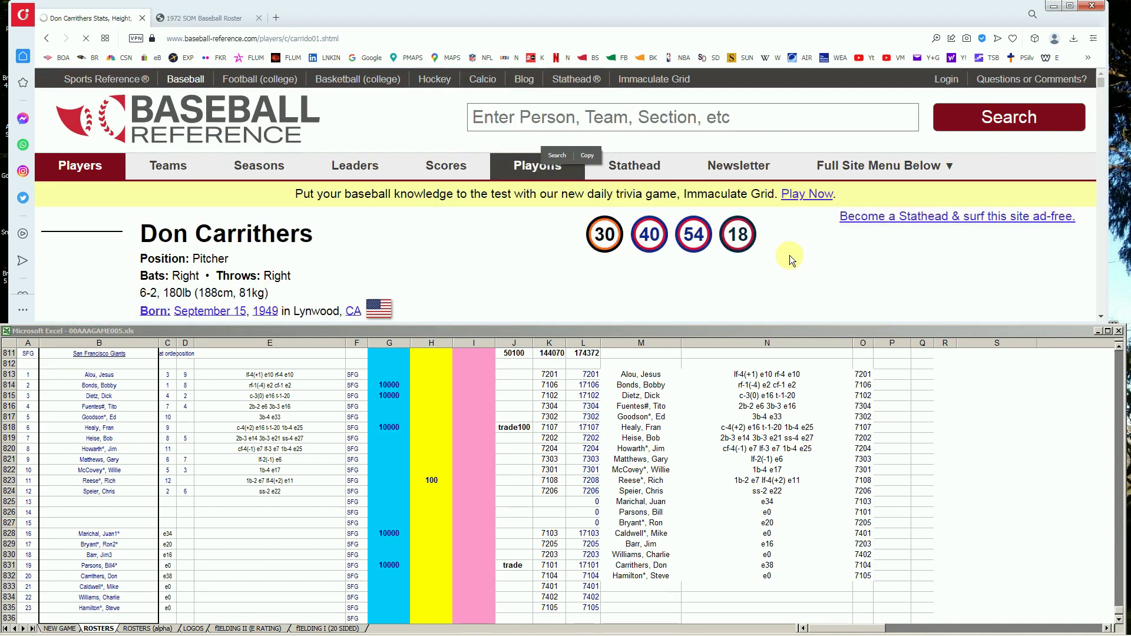
{"action": "scroll", "coordinate": [789, 256], "scroll_direction": "down", "scroll_amount": 5}
{"action": "scroll", "coordinate": [790, 255], "scroll_direction": "down", "scroll_amount": 3}
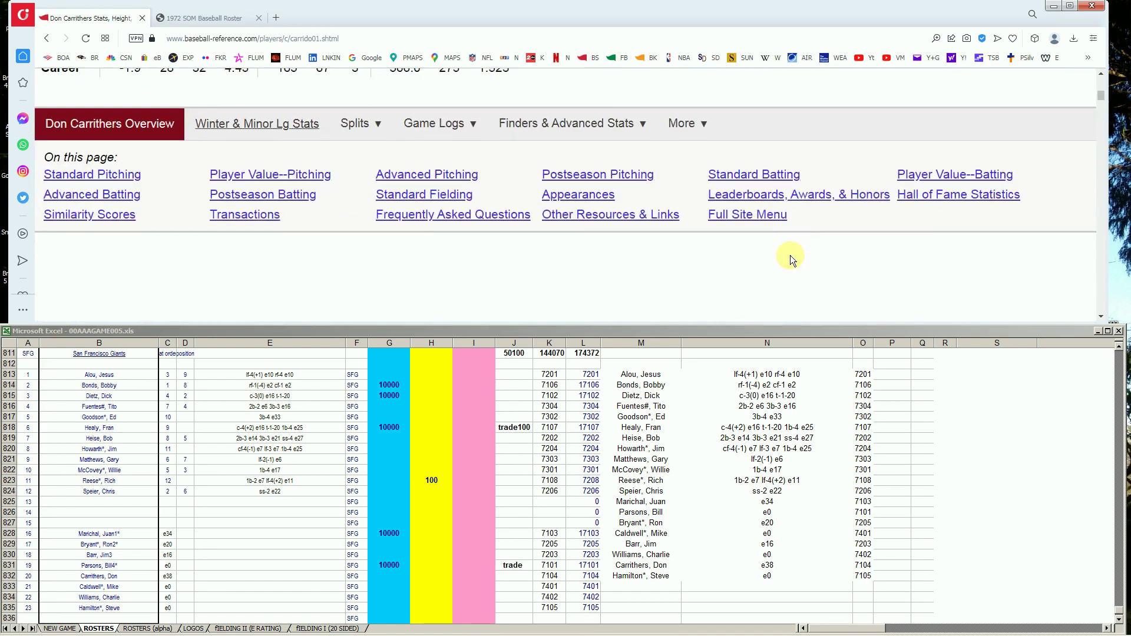
{"action": "scroll", "coordinate": [790, 256], "scroll_direction": "down", "scroll_amount": 3}
{"action": "scroll", "coordinate": [790, 256], "scroll_direction": "down", "scroll_amount": 3}
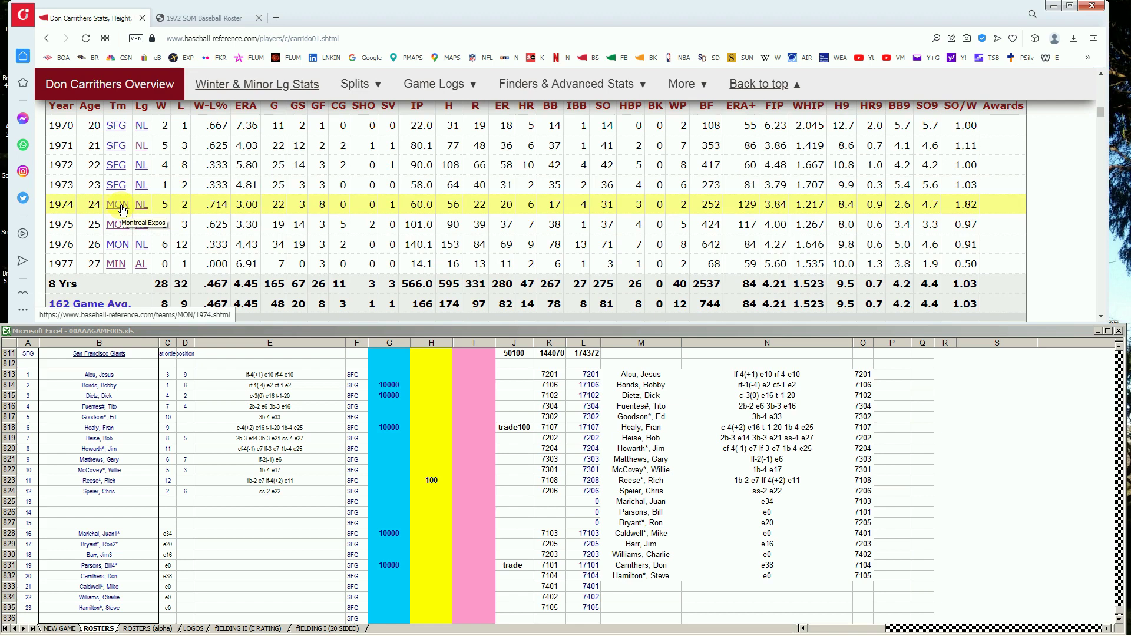
{"action": "mouse_move", "coordinate": [253, 205]}
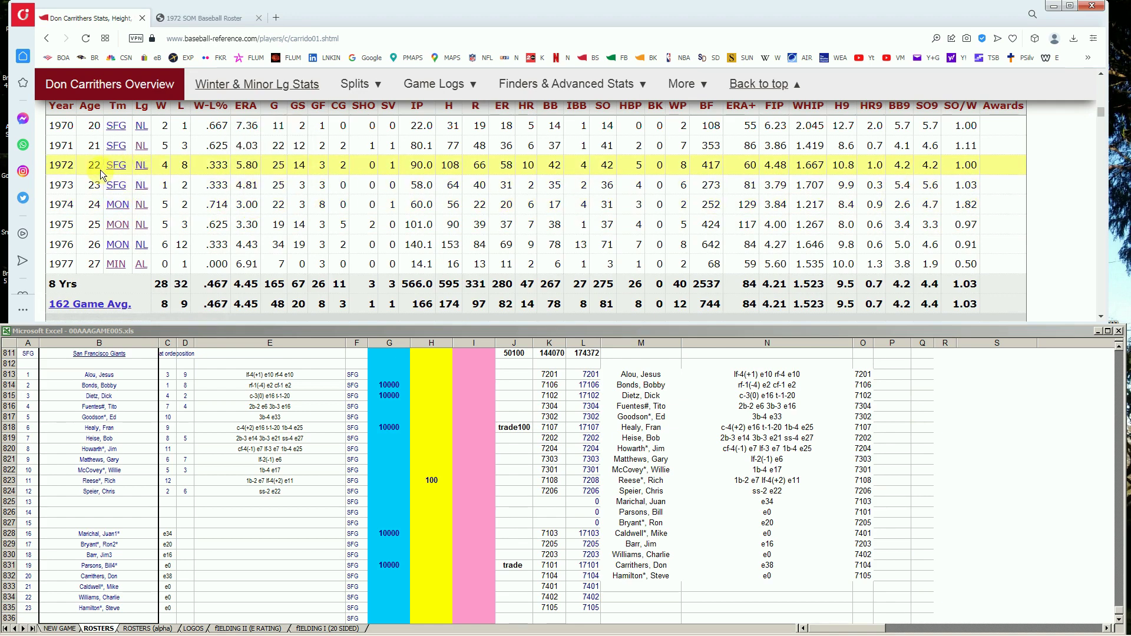
Check the 1972 SOM Baseball Roster for Carrithers among San Francisco's players and the additional National League players
{"action": "left_click", "coordinate": [224, 18]}
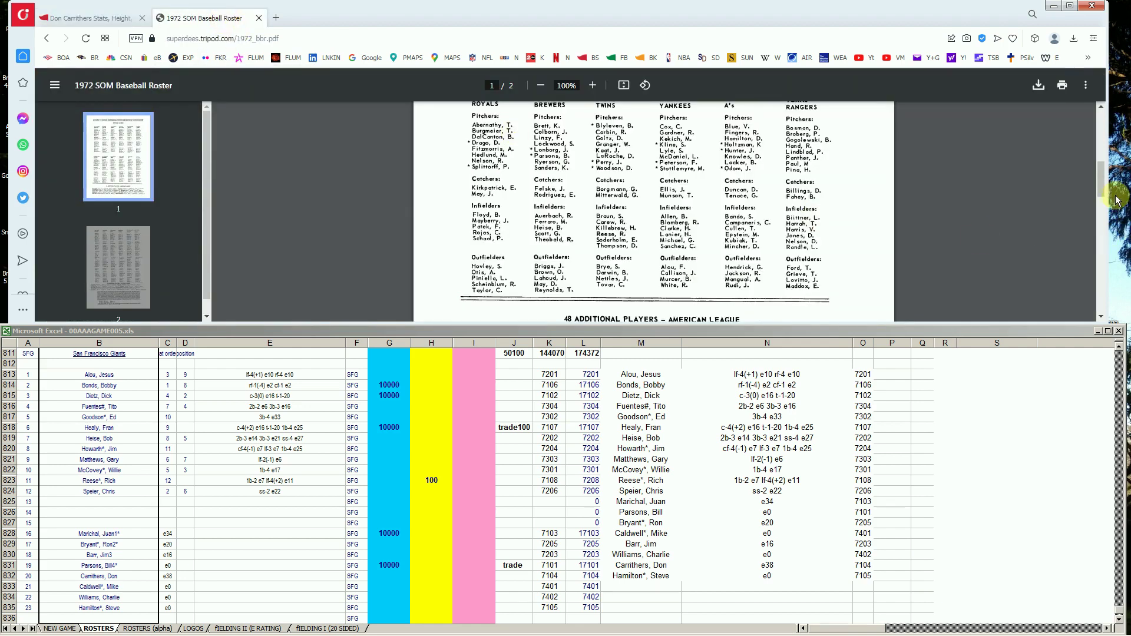
{"action": "left_click_drag", "start_coordinate": [1101, 194], "coordinate": [1104, 277]}
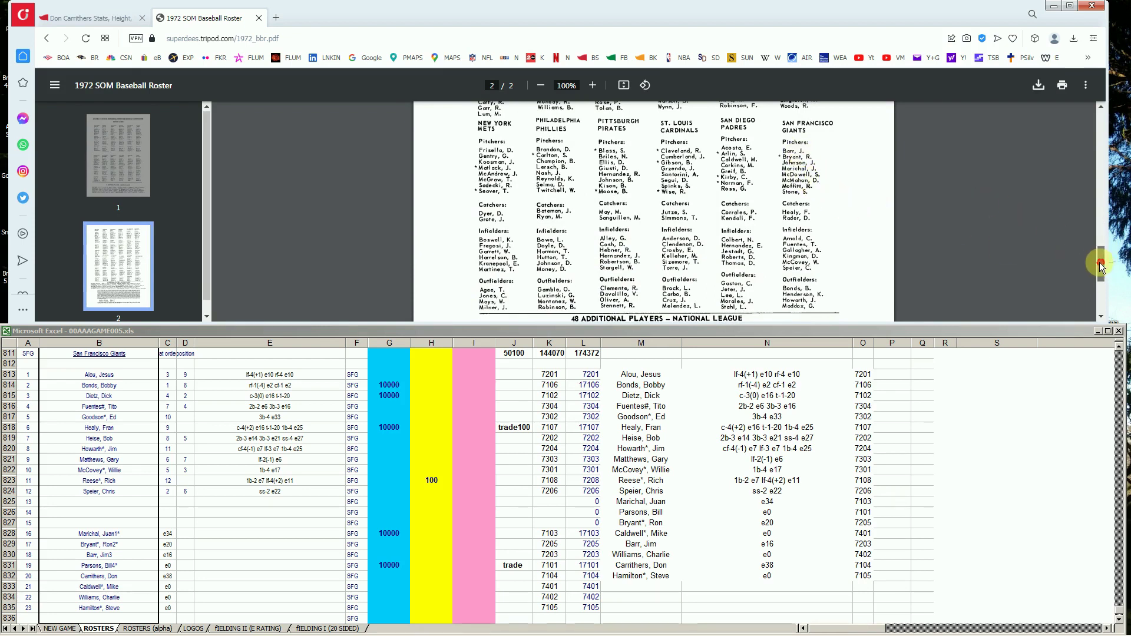
{"action": "left_click_drag", "start_coordinate": [1101, 260], "coordinate": [1103, 265]}
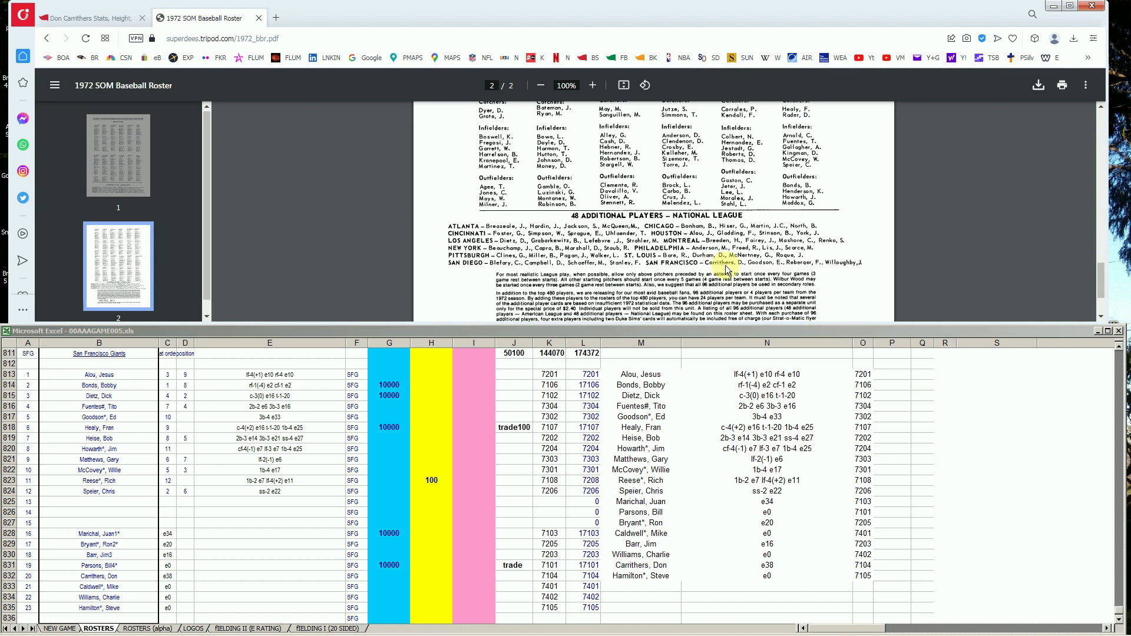
In the Excel roster, enter 100 in the yellow column and trade in column J for Don Carrithers, cells H832 and J832
{"action": "left_click", "coordinate": [415, 575]}
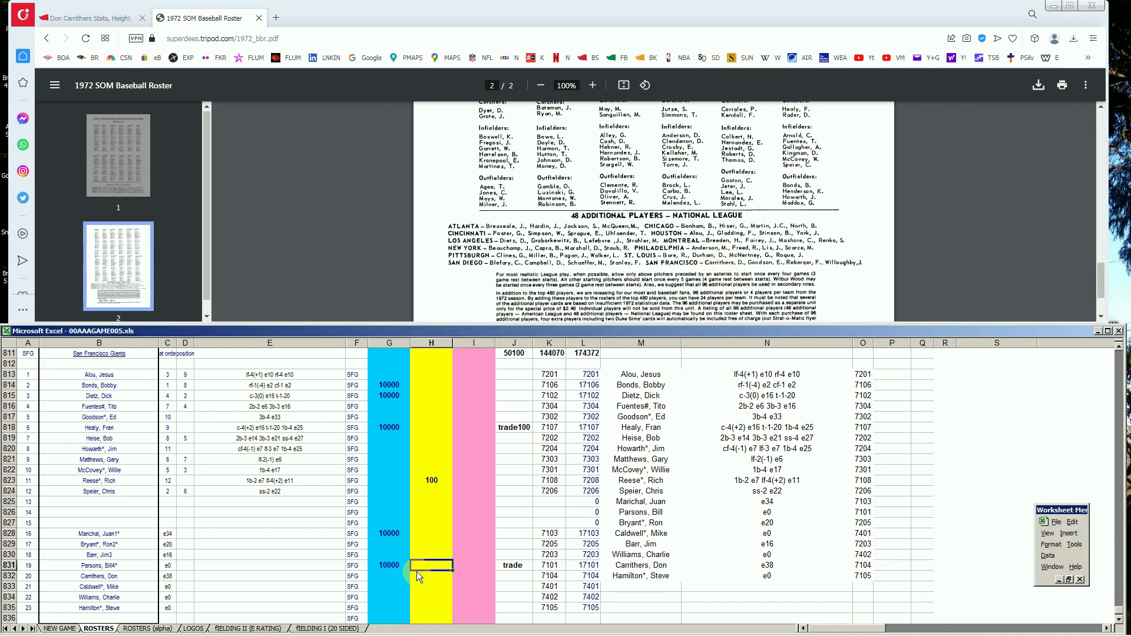
{"action": "type", "text": "100"}
{"action": "key", "text": "Tab"}
{"action": "key", "text": "Tab"}
{"action": "type", "text": "trade"}
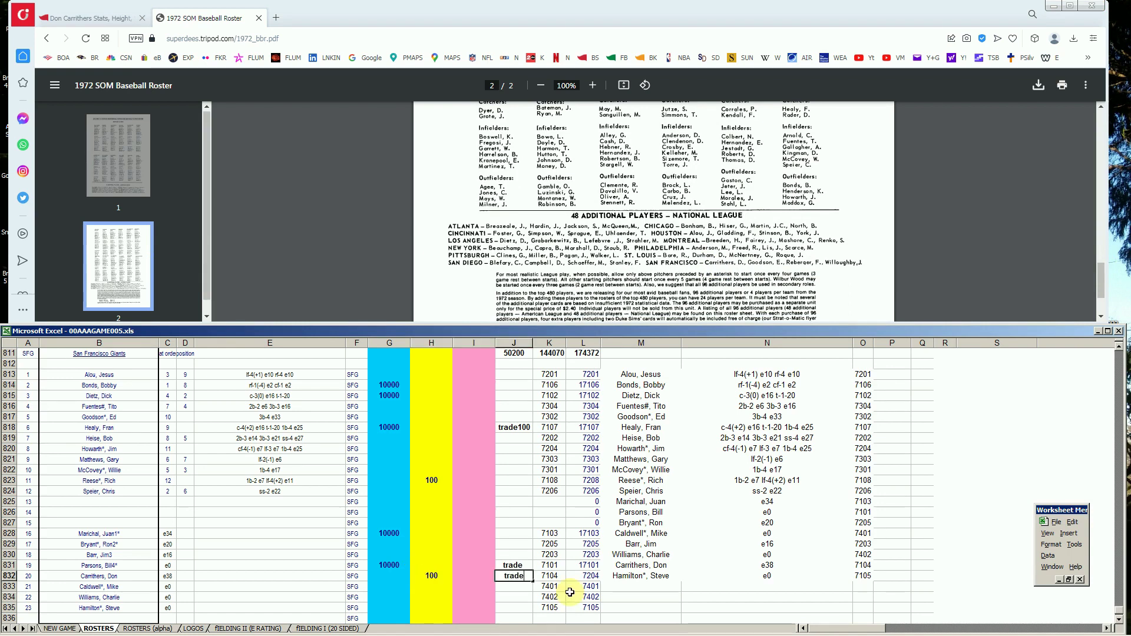
Return to Baseball Reference, look up Steve Hamilton and review his Standard Pitching seasons through 1972 and career totals
{"action": "left_click", "coordinate": [114, 16]}
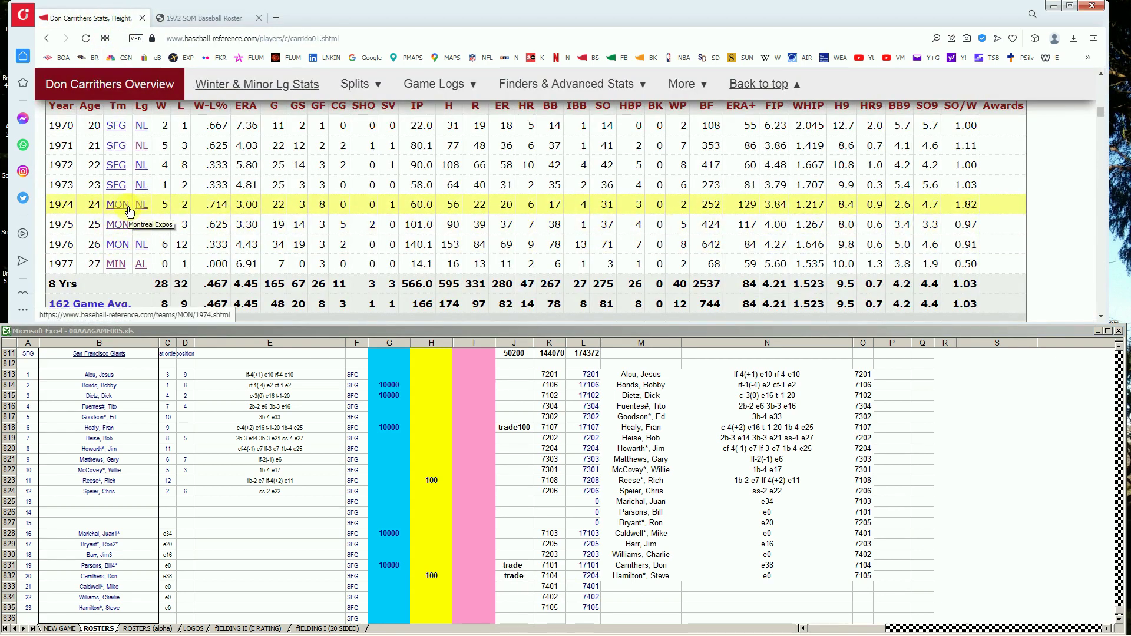
{"action": "mouse_move", "coordinate": [257, 186]}
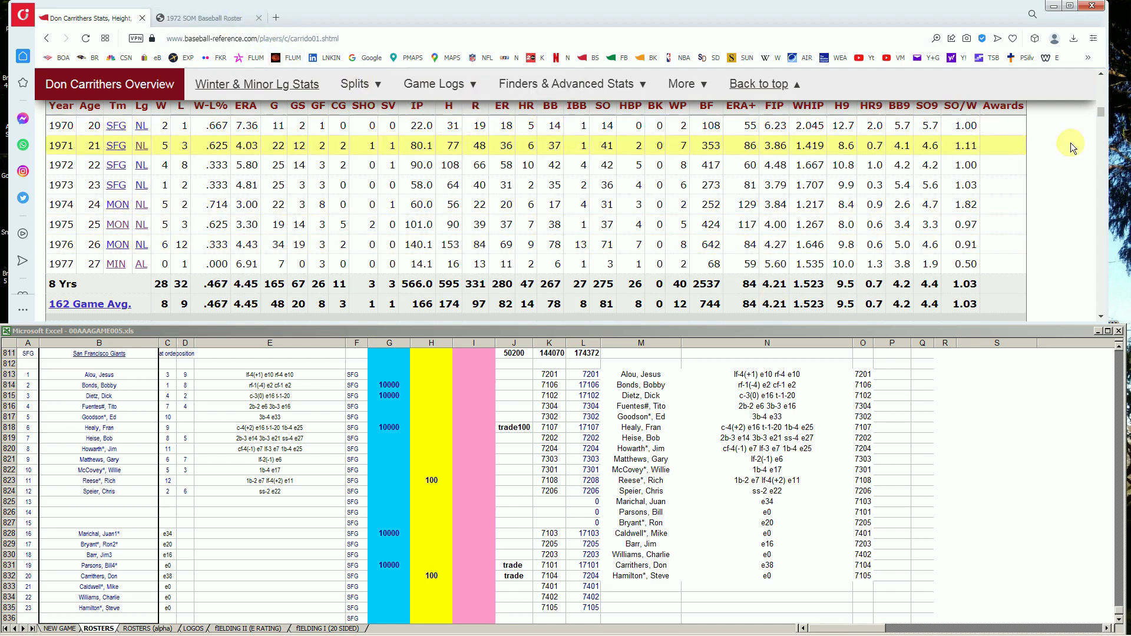
{"action": "left_click_drag", "start_coordinate": [1101, 117], "coordinate": [1101, 83]}
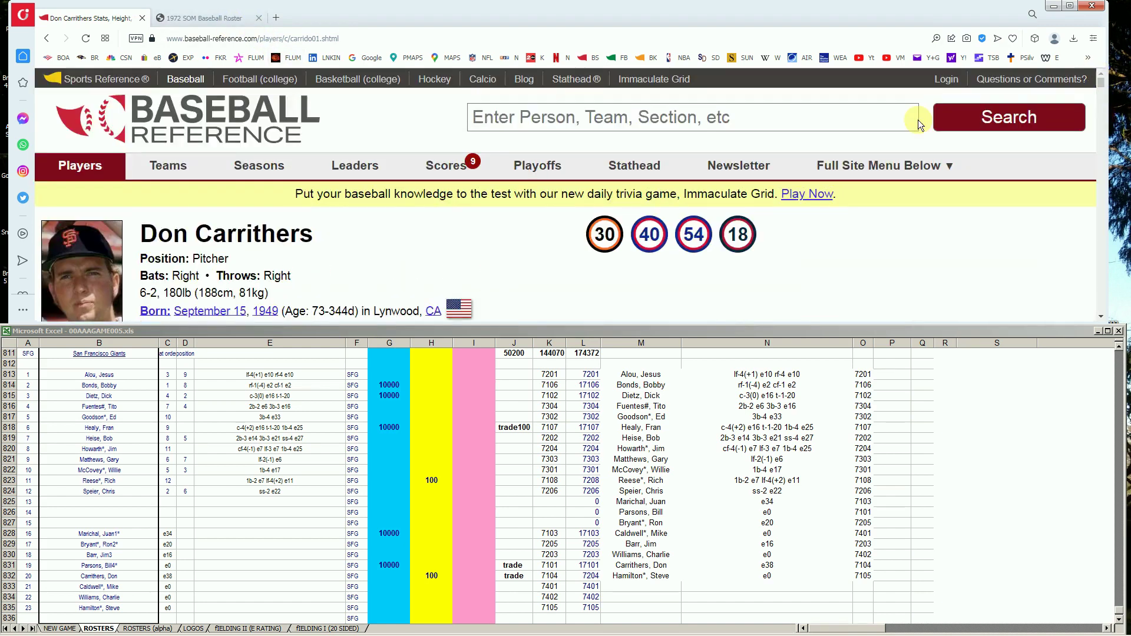
{"action": "left_click", "coordinate": [817, 118]}
{"action": "type", "text": "steve"}
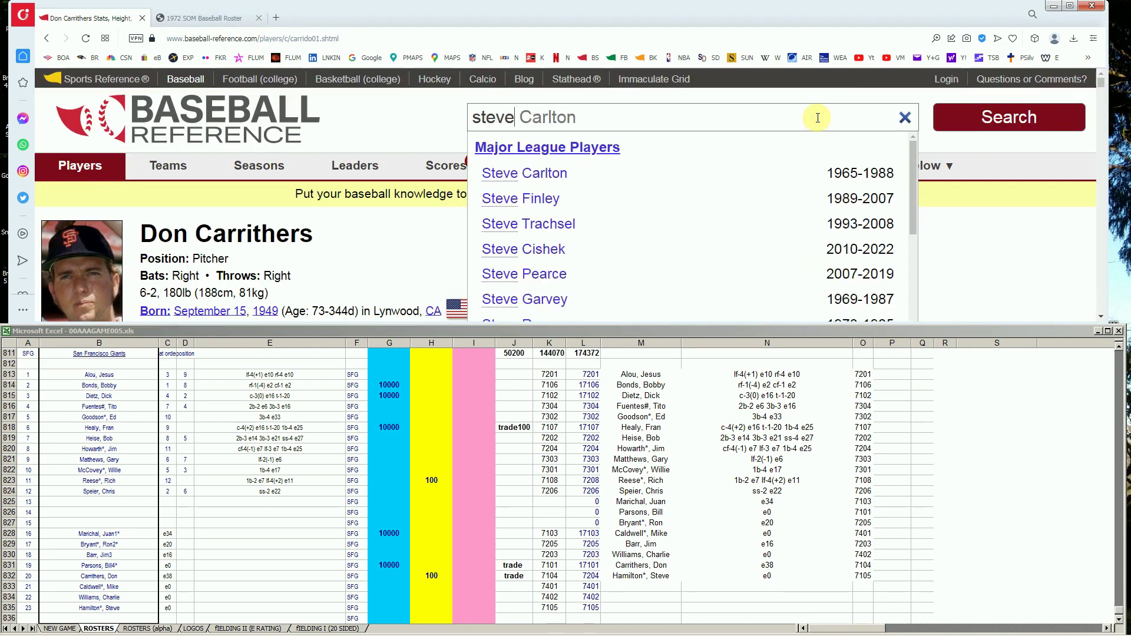
{"action": "type", "text": " ham"}
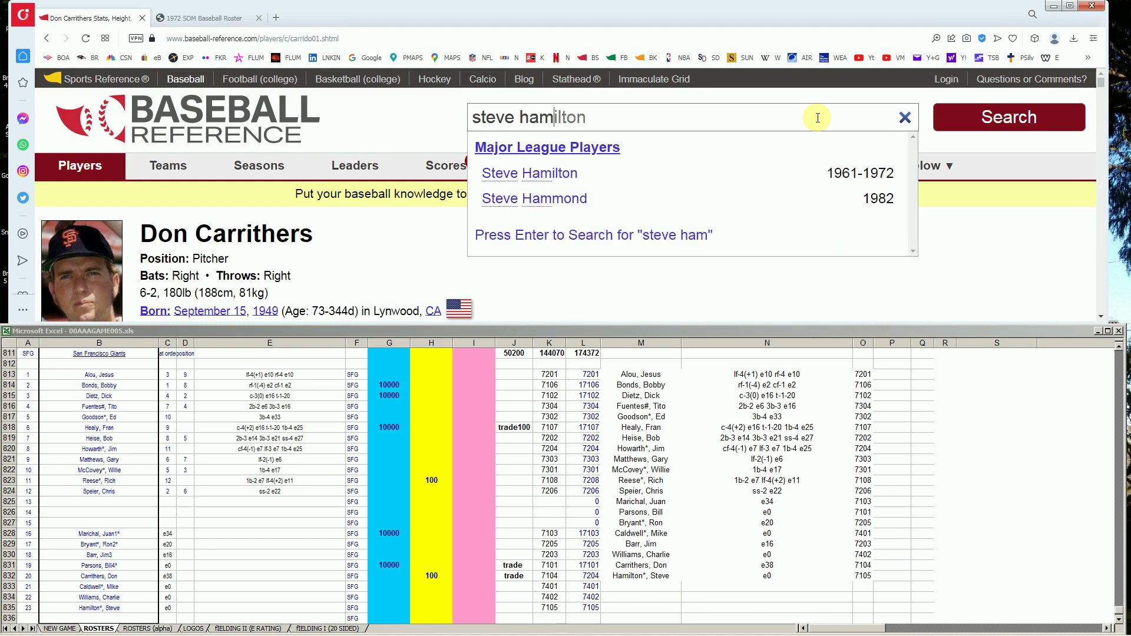
{"action": "left_click", "coordinate": [564, 173]}
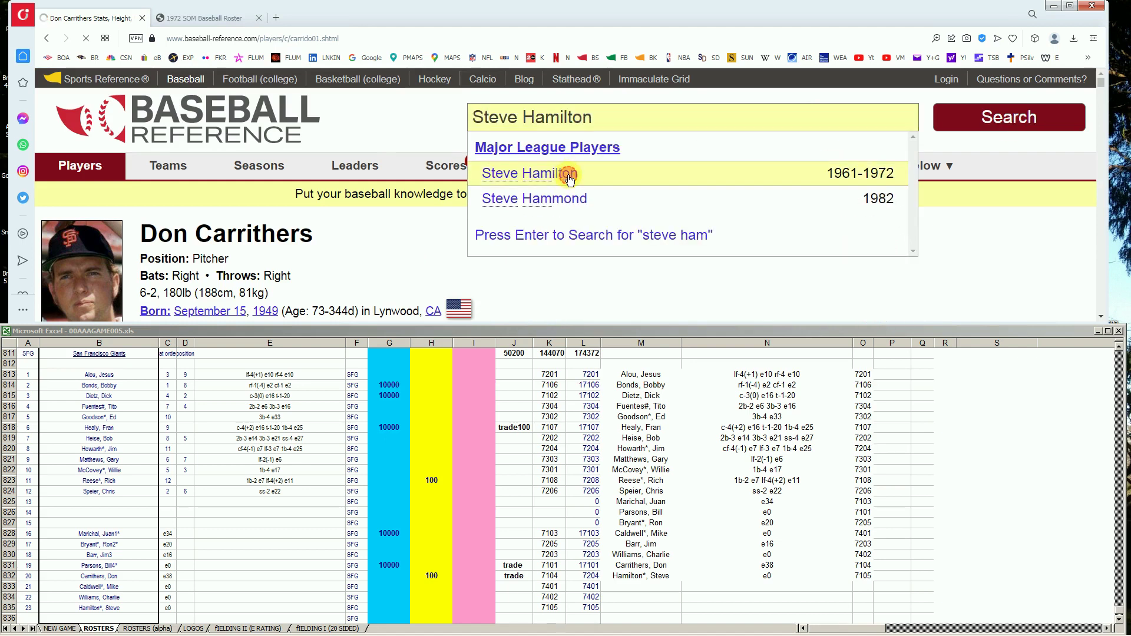
{"action": "scroll", "coordinate": [638, 233], "scroll_direction": "down", "scroll_amount": 3}
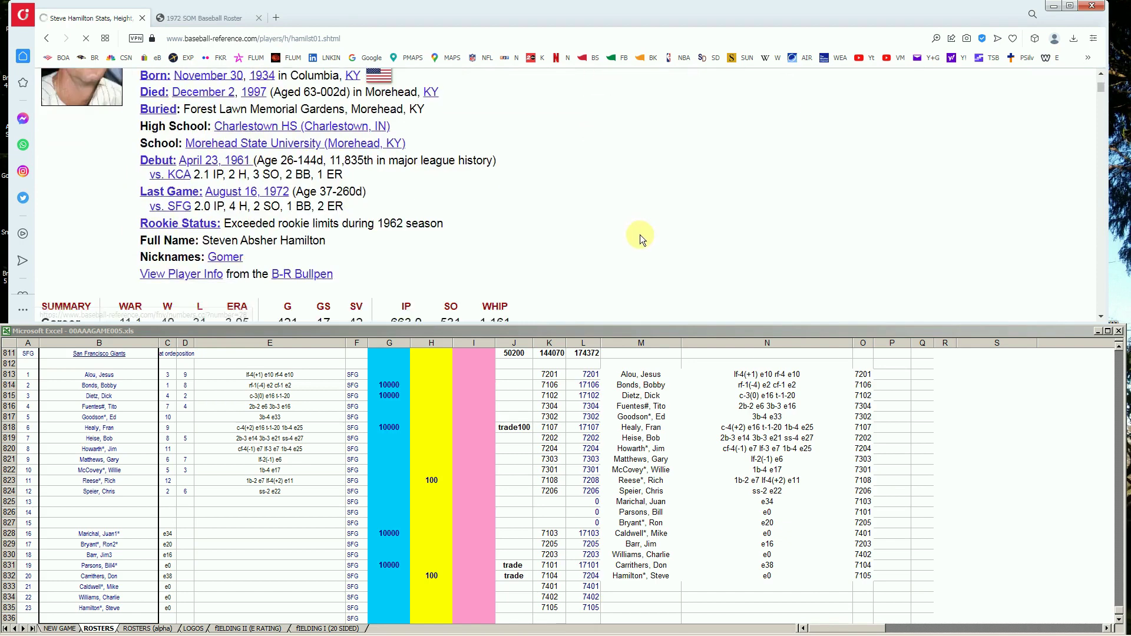
{"action": "scroll", "coordinate": [642, 234], "scroll_direction": "down", "scroll_amount": 5}
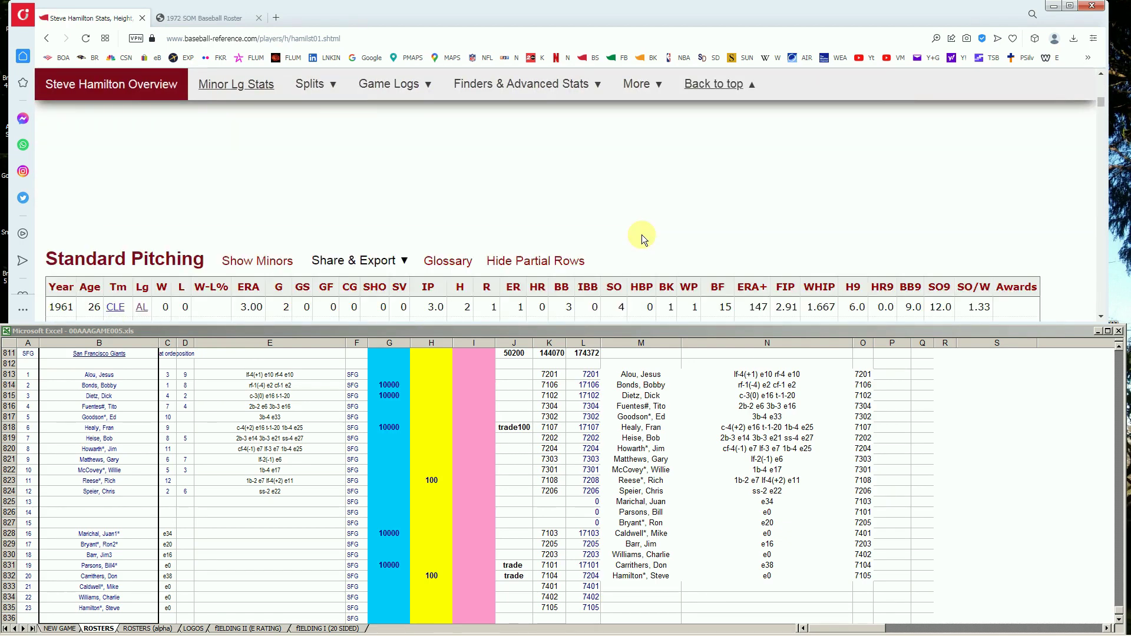
{"action": "scroll", "coordinate": [641, 234], "scroll_direction": "down", "scroll_amount": 4}
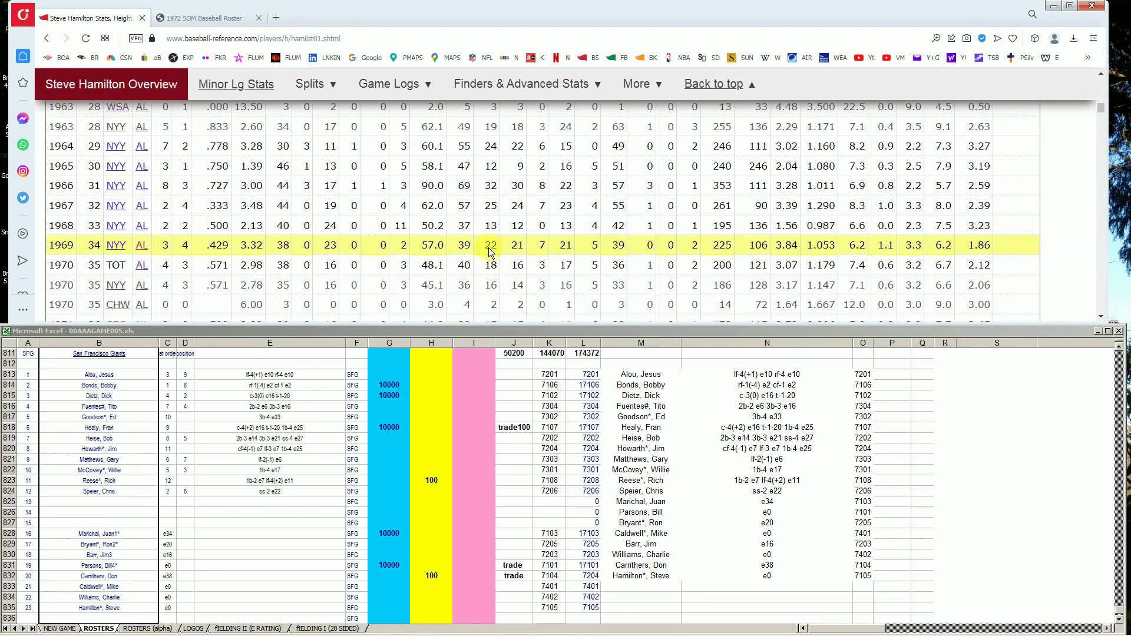
{"action": "scroll", "coordinate": [244, 283], "scroll_direction": "down", "scroll_amount": 1}
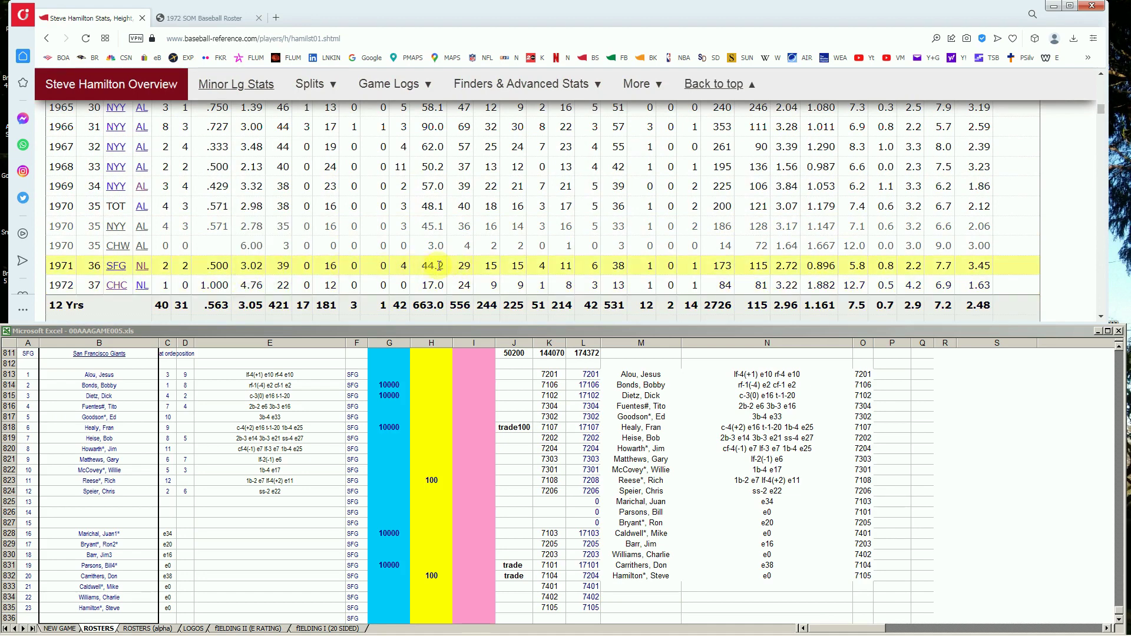
Open Steve Hamilton's 1971 pitching splits and examine his Platoon Splits against right- and left-handed batters
{"action": "scroll", "coordinate": [438, 265], "scroll_direction": "up", "scroll_amount": 1}
{"action": "scroll", "coordinate": [439, 265], "scroll_direction": "up", "scroll_amount": 5}
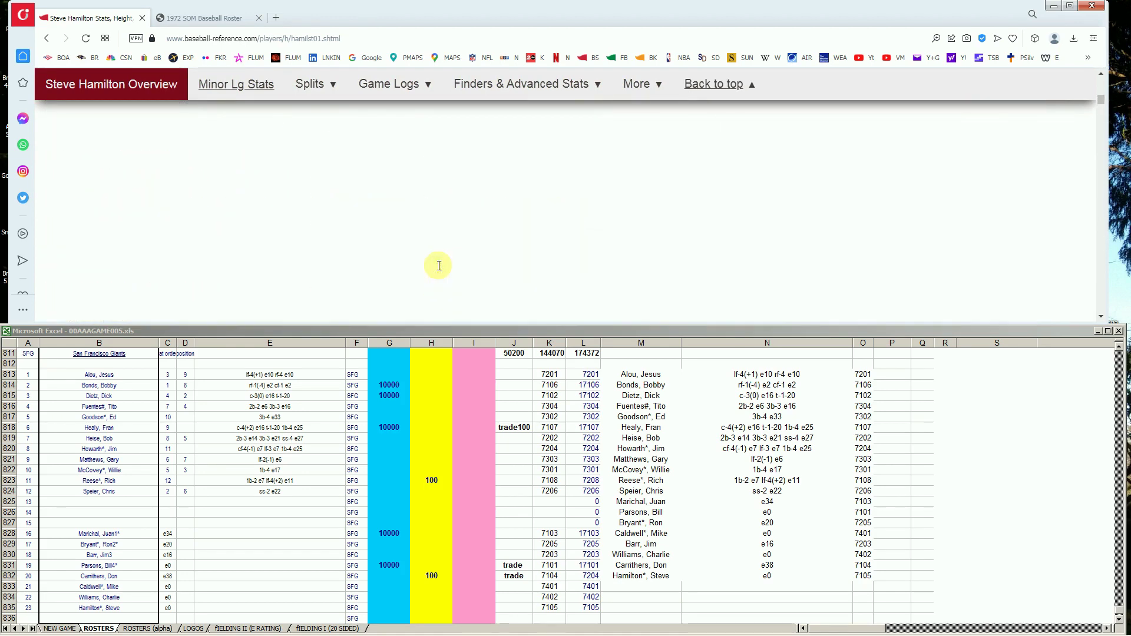
{"action": "scroll", "coordinate": [439, 265], "scroll_direction": "up", "scroll_amount": 5}
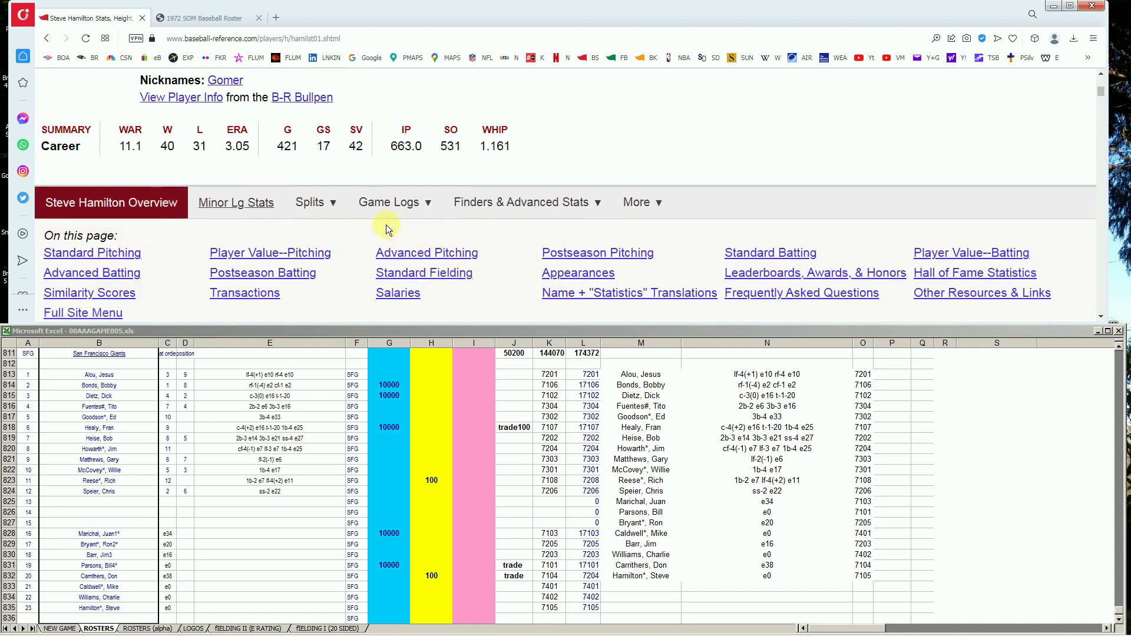
{"action": "mouse_move", "coordinate": [338, 213]}
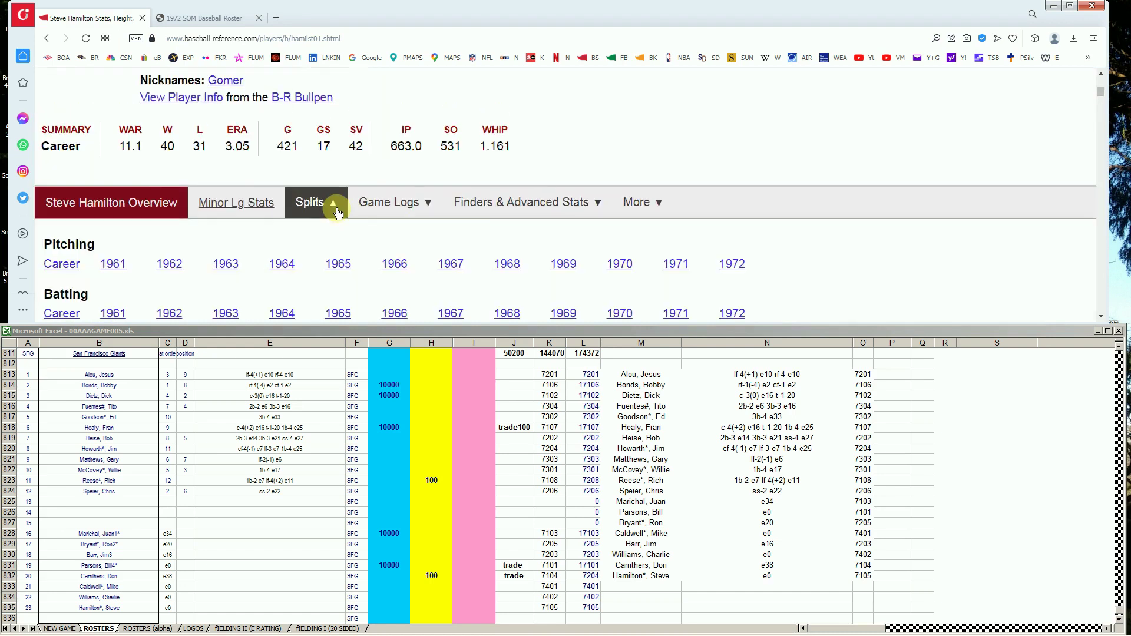
{"action": "left_click", "coordinate": [673, 267]}
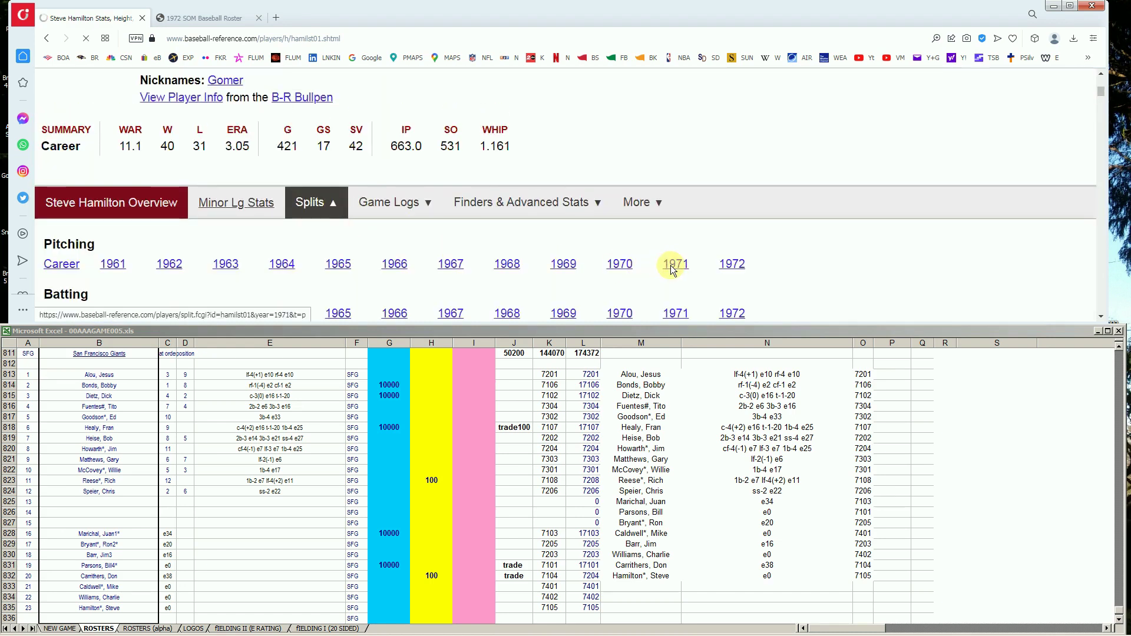
{"action": "scroll", "coordinate": [712, 264], "scroll_direction": "down", "scroll_amount": 8}
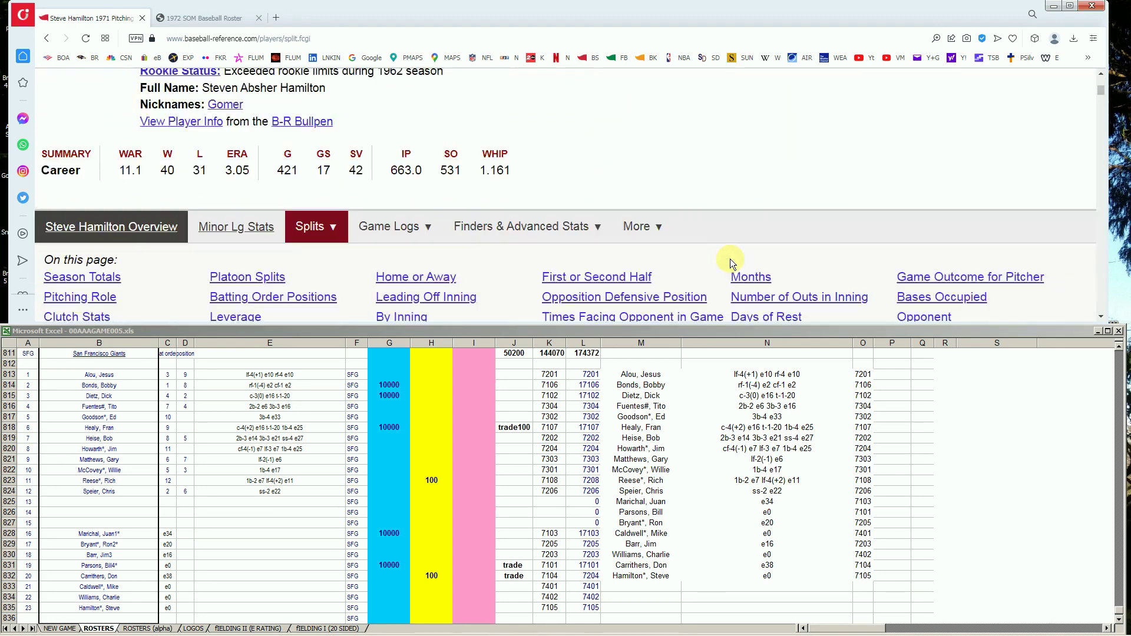
{"action": "scroll", "coordinate": [730, 259], "scroll_direction": "down", "scroll_amount": 6}
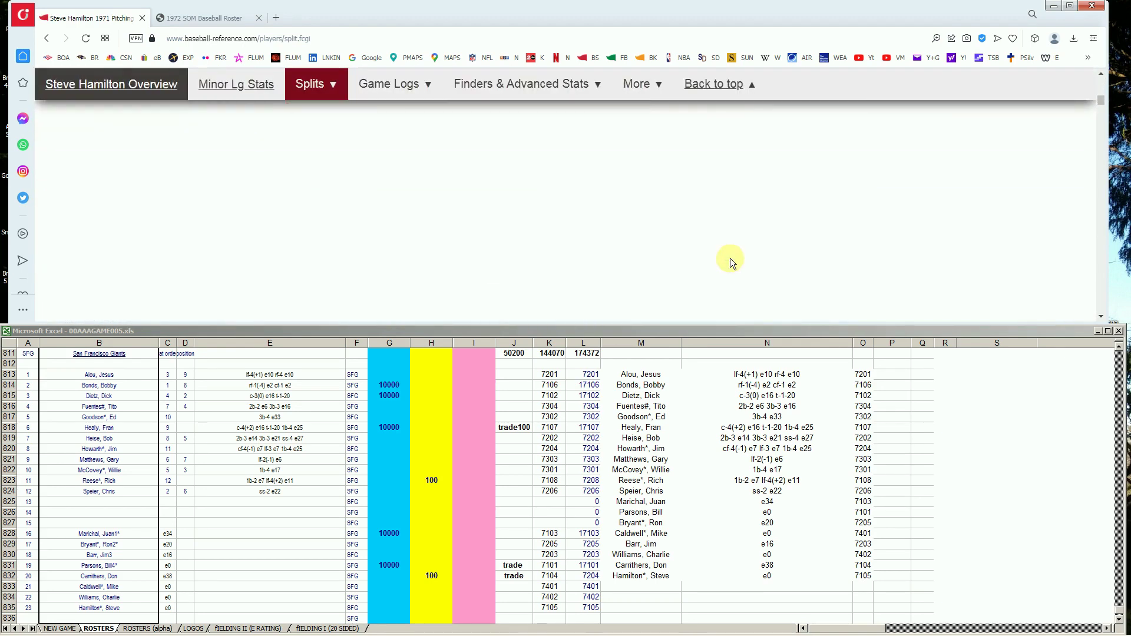
{"action": "scroll", "coordinate": [730, 258], "scroll_direction": "down", "scroll_amount": 5}
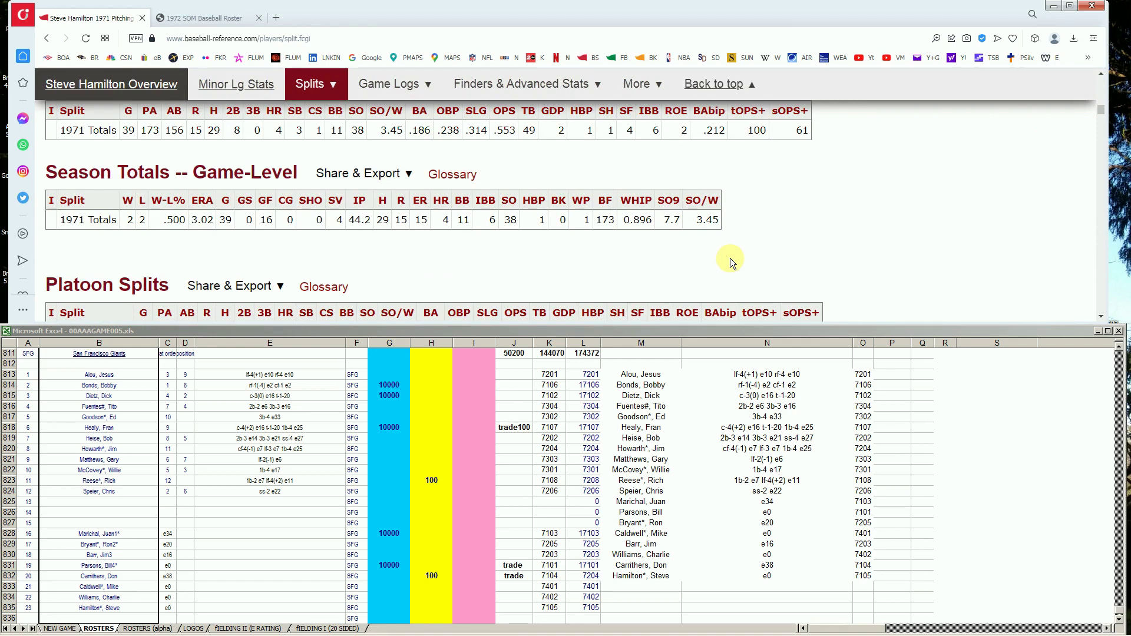
{"action": "scroll", "coordinate": [730, 263], "scroll_direction": "down", "scroll_amount": 4}
{"action": "scroll", "coordinate": [730, 263], "scroll_direction": "up", "scroll_amount": 2}
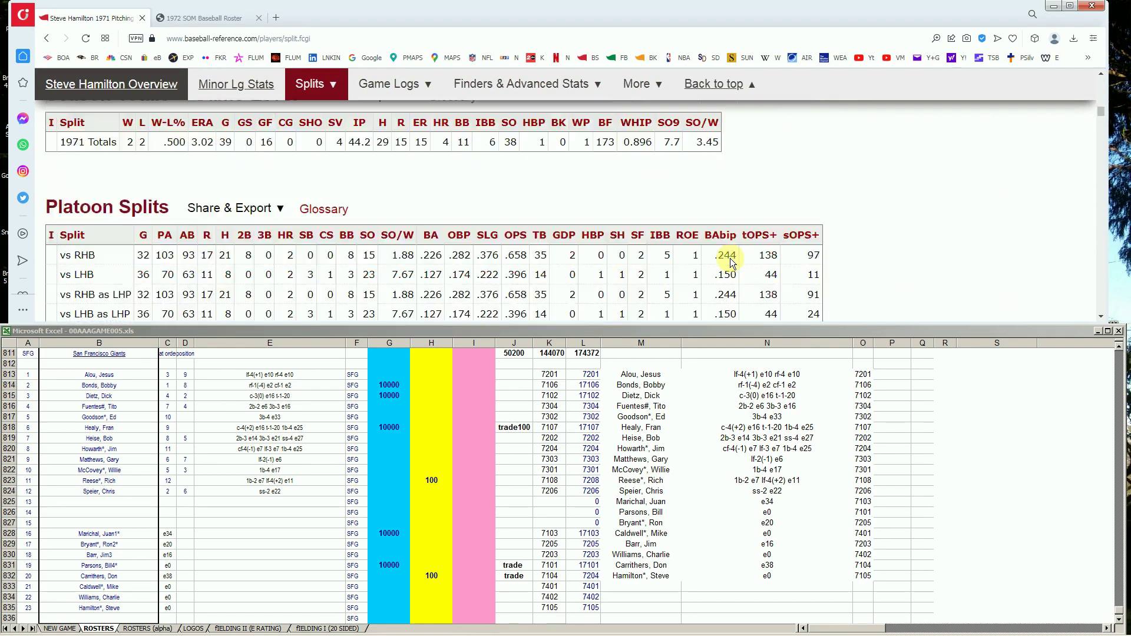
{"action": "left_click", "coordinate": [441, 237]}
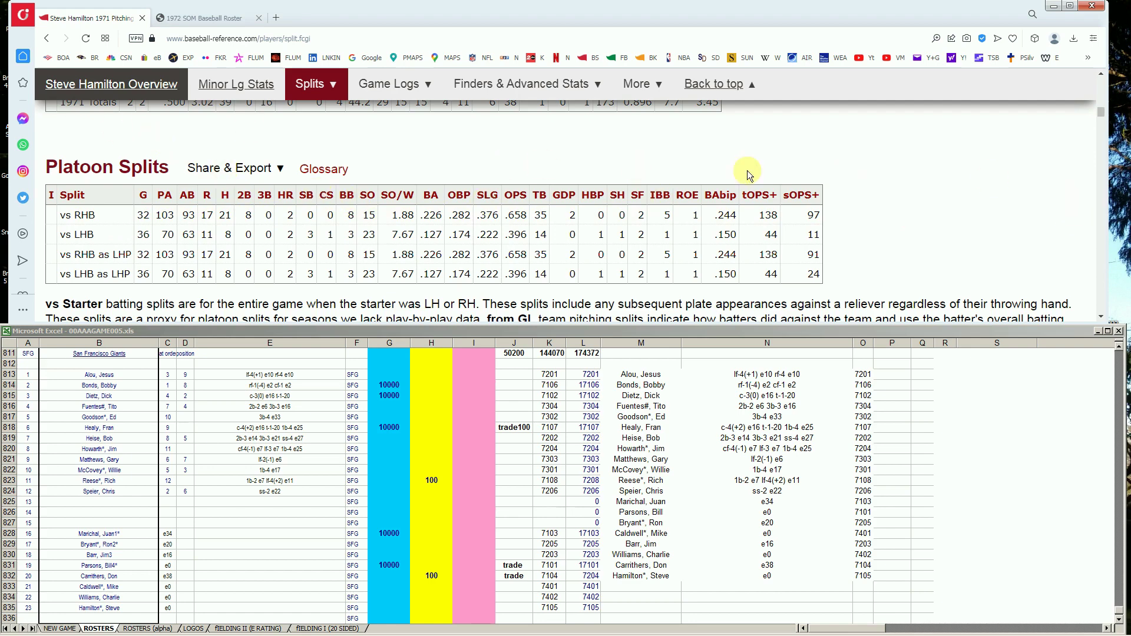
Go back to Steve Hamilton's overview page and re-examine his Standard Pitching seasons from 1961 to 1972
{"action": "left_click_drag", "start_coordinate": [1100, 112], "coordinate": [1104, 78]}
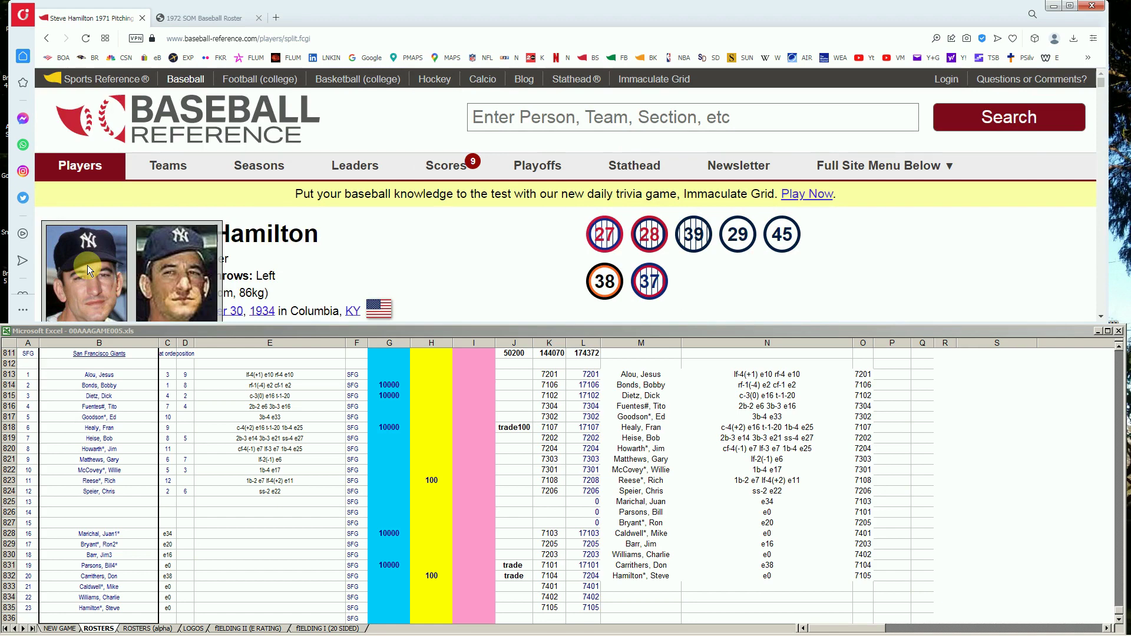
{"action": "scroll", "coordinate": [253, 263], "scroll_direction": "down", "scroll_amount": 5}
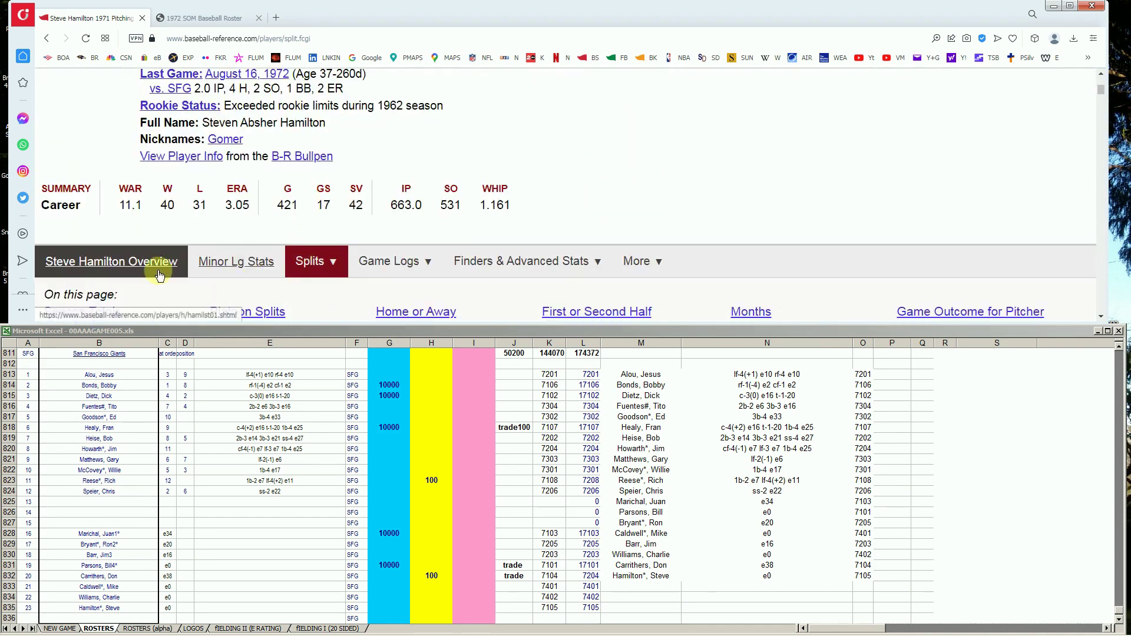
{"action": "left_click", "coordinate": [156, 146]}
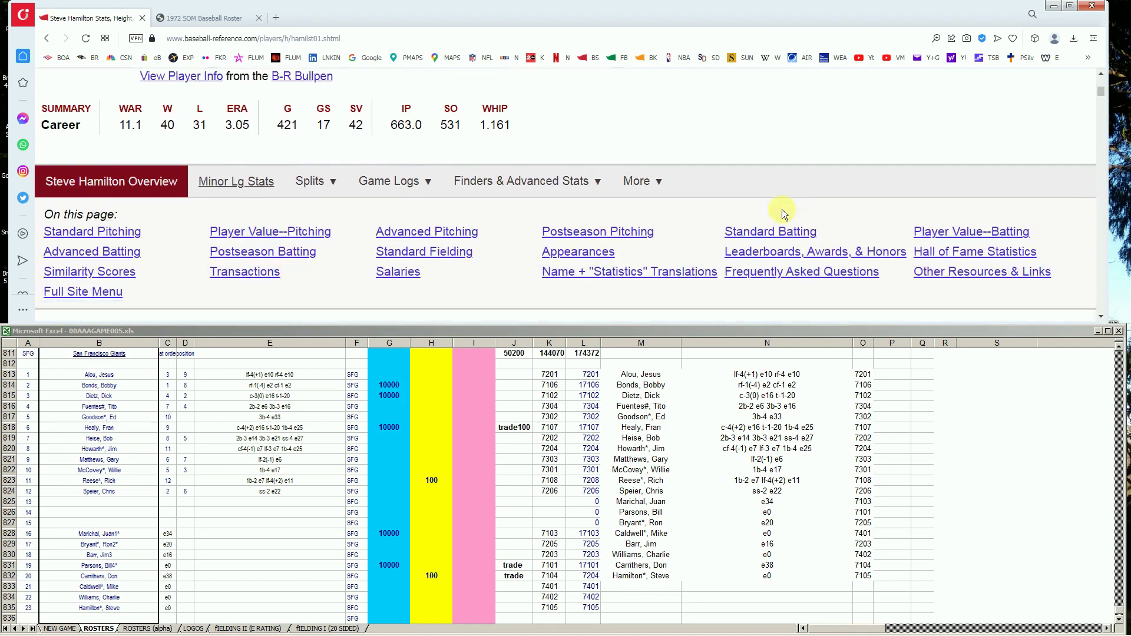
{"action": "scroll", "coordinate": [782, 210], "scroll_direction": "down", "scroll_amount": 5}
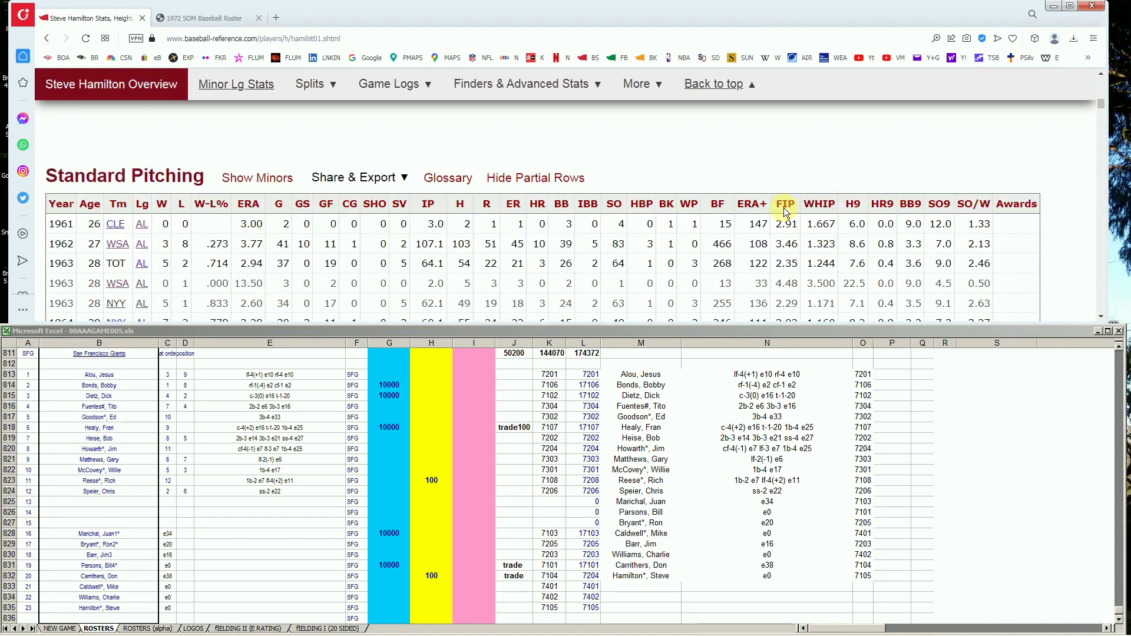
{"action": "scroll", "coordinate": [783, 207], "scroll_direction": "down", "scroll_amount": 2}
{"action": "scroll", "coordinate": [226, 286], "scroll_direction": "down", "scroll_amount": 2}
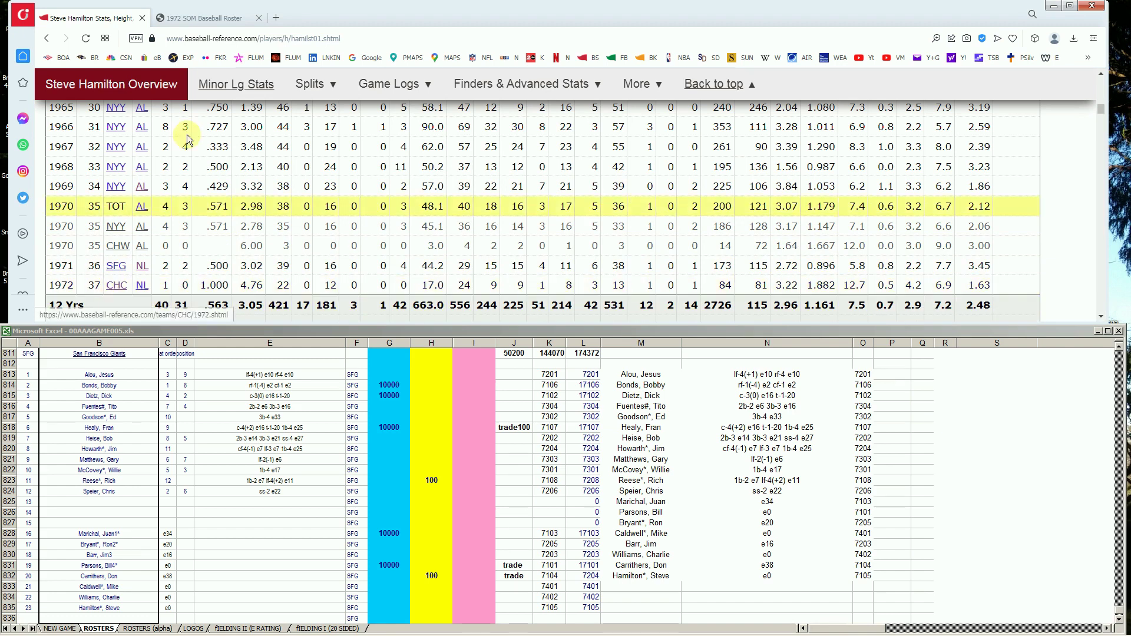
Switch to the 1972 SOM Baseball Roster PDF and check the National League rosters and additional players on page 2
{"action": "left_click", "coordinate": [200, 18]}
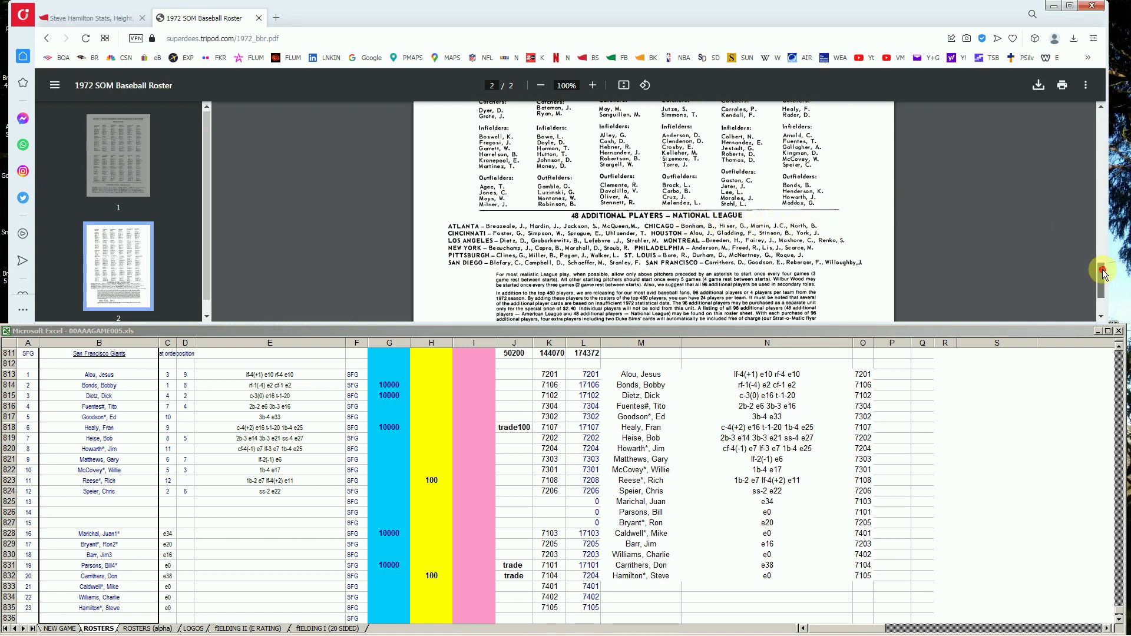
{"action": "scroll", "coordinate": [1102, 262], "scroll_direction": "up", "scroll_amount": 2}
{"action": "left_click_drag", "start_coordinate": [1102, 262], "coordinate": [1099, 210]}
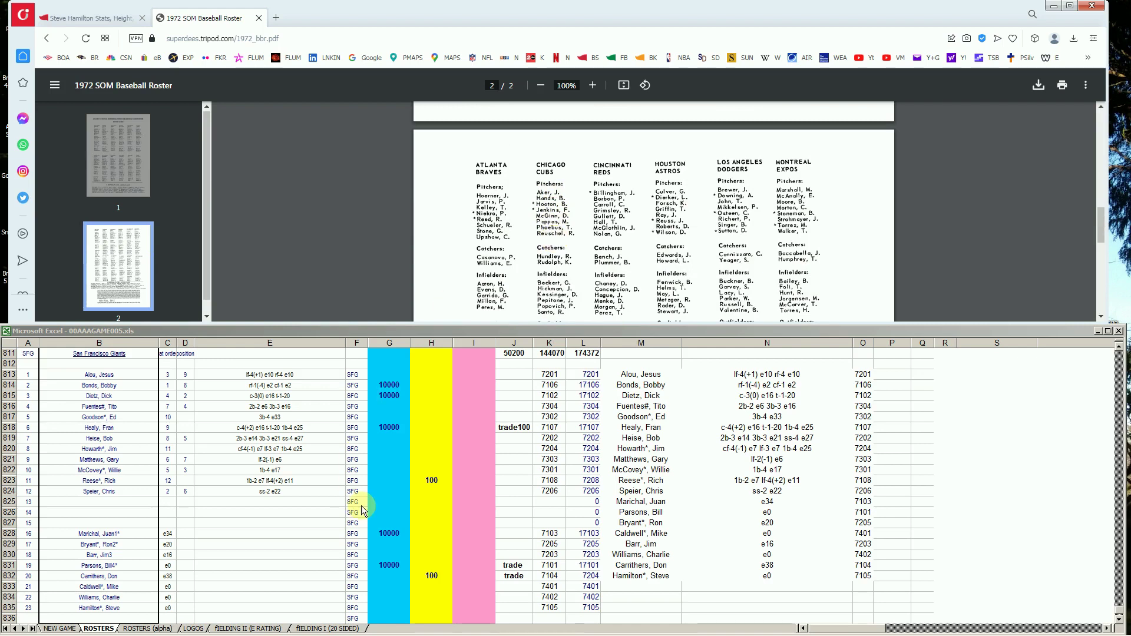
{"action": "left_click", "coordinate": [383, 543]}
{"action": "left_click", "coordinate": [438, 565]}
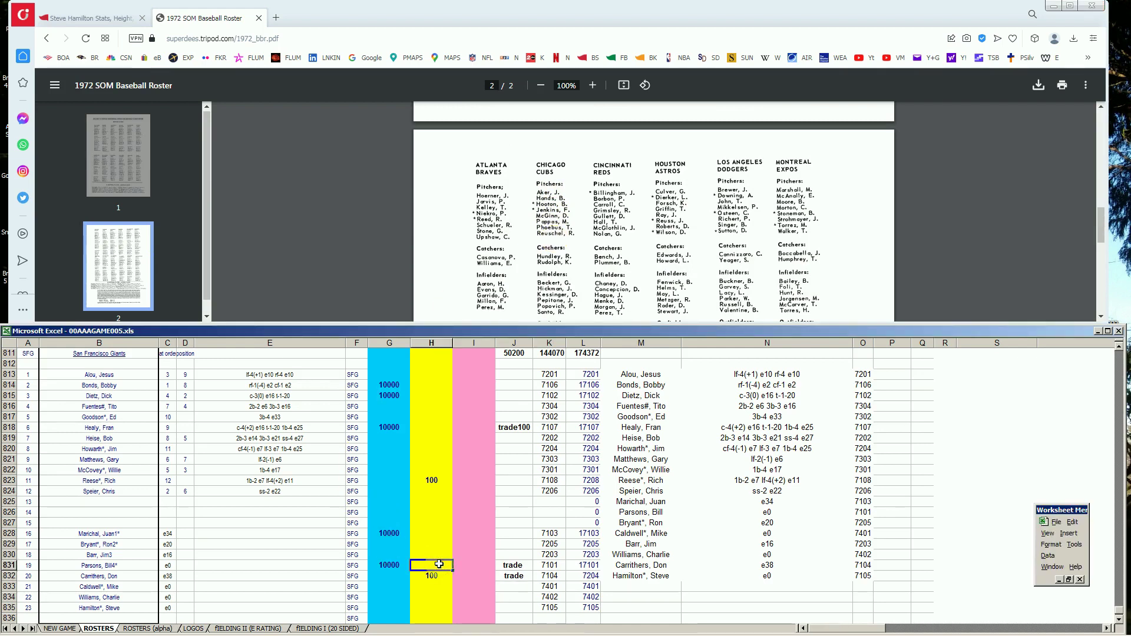
{"action": "key", "text": "Down"}
{"action": "key", "text": "Down"}
{"action": "key", "text": "Down"}
{"action": "key", "text": "Down"}
{"action": "key", "text": "Right"}
{"action": "type", "text": "1"}
{"action": "key", "text": "Up"}
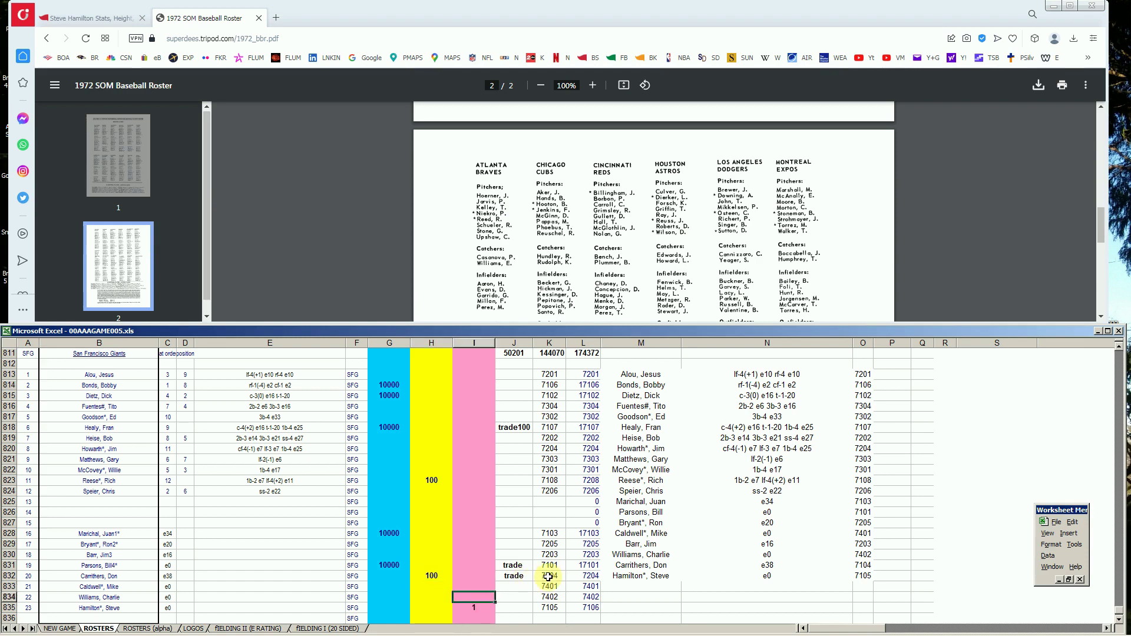
Review the Giants players marked 10000 in the blue column, including Dietz, Marichal, Parsons and Healy
{"action": "left_click", "coordinate": [398, 395]}
{"action": "left_click", "coordinate": [392, 534]}
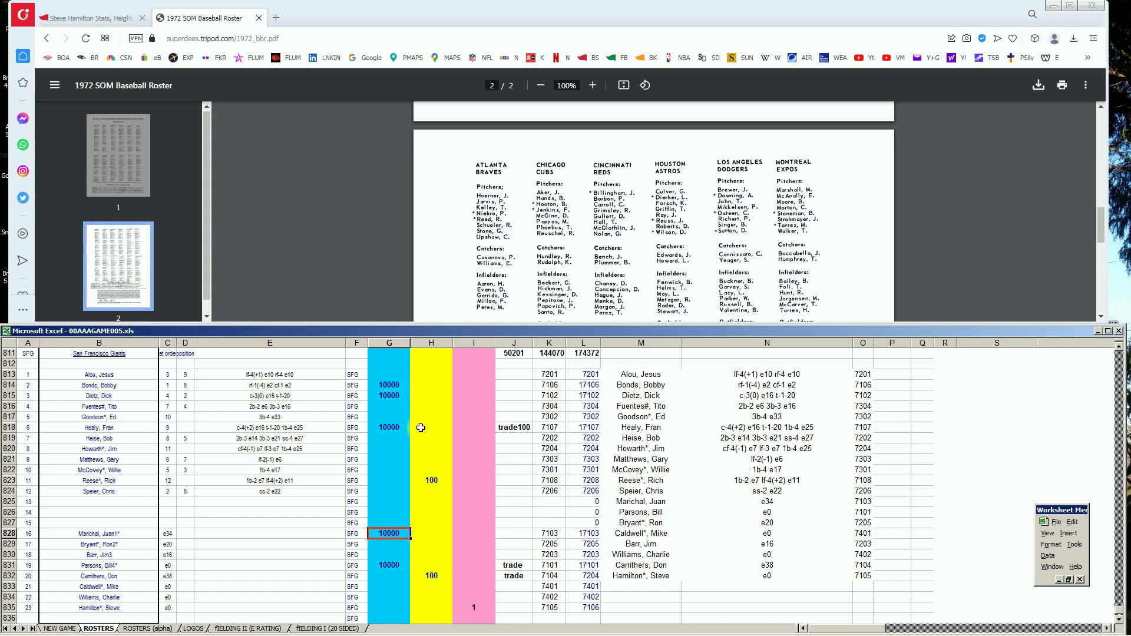
{"action": "left_click", "coordinate": [406, 448]}
{"action": "left_click", "coordinate": [387, 565]}
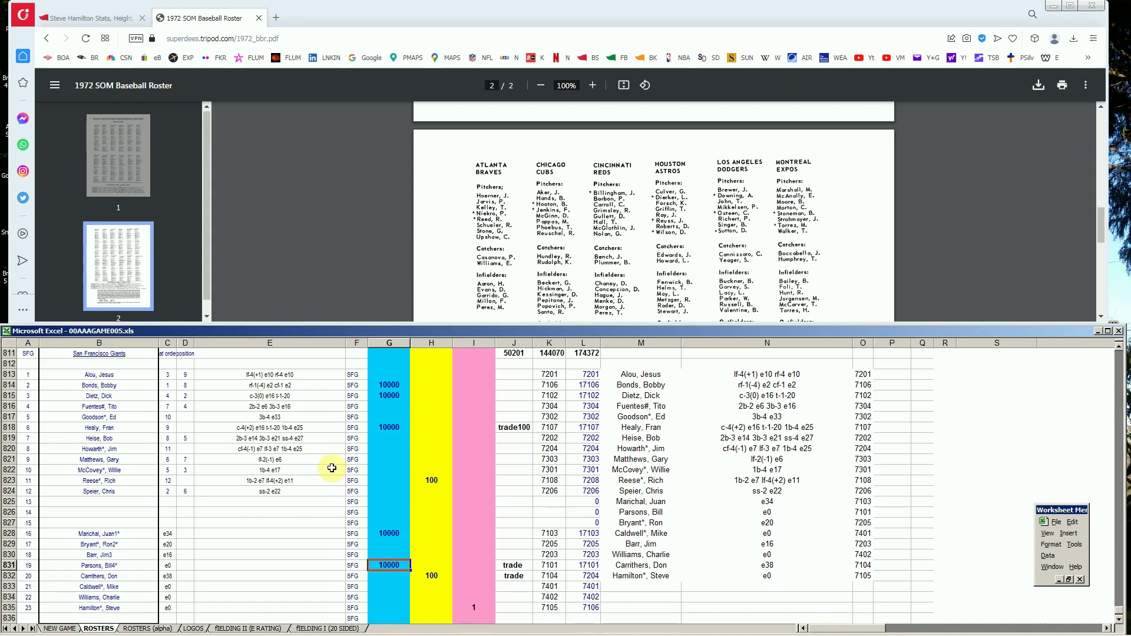
{"action": "left_click", "coordinate": [405, 426]}
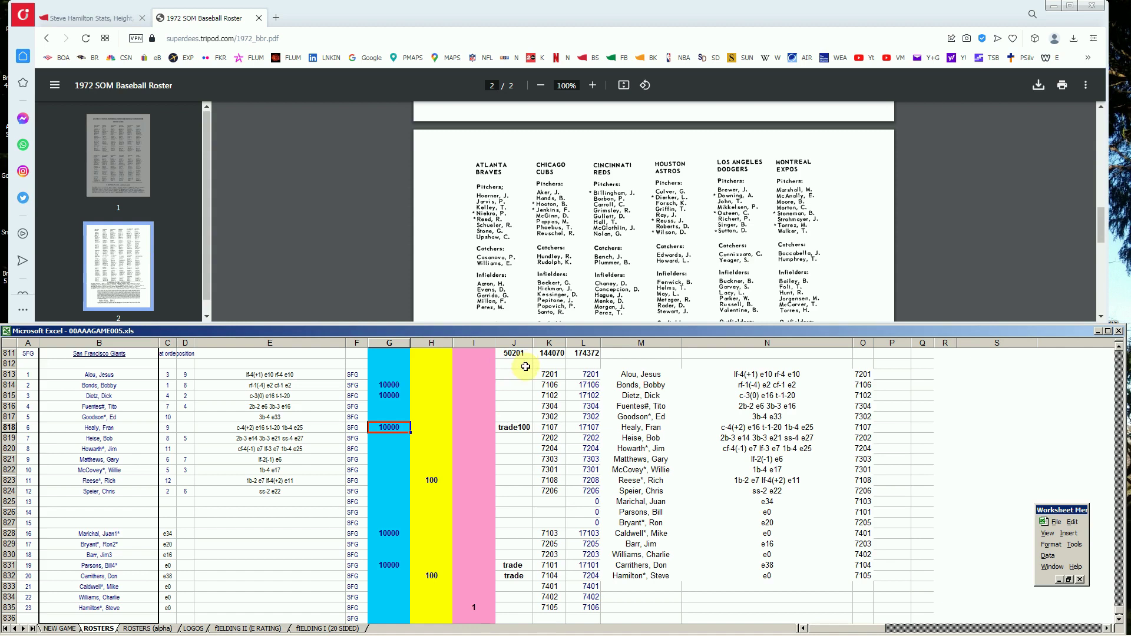
{"action": "left_click", "coordinate": [472, 416]}
{"action": "key", "text": "Up"}
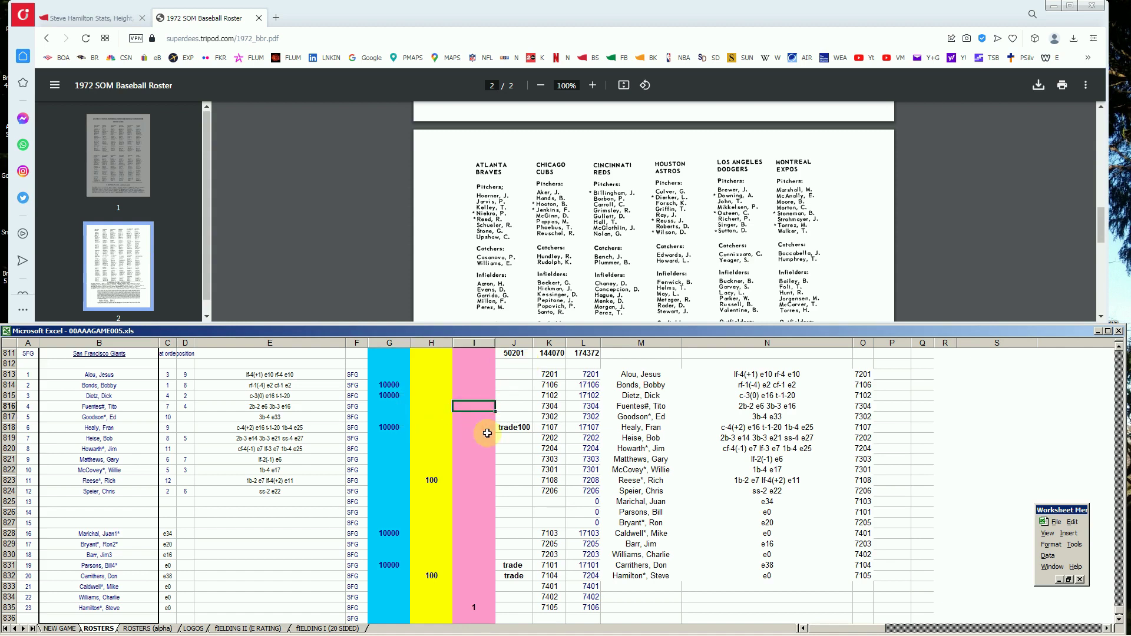
Go to the beginning of the ROSTERS sheet and set the pink-column team counter in cell I2 to 26
{"action": "key", "text": "Page_Up"}
{"action": "key", "text": "Page_Up"}
{"action": "key", "text": "Page_Up"}
{"action": "key", "text": "Page_Up"}
{"action": "key", "text": "Page_Up"}
{"action": "key", "text": "Page_Up"}
{"action": "key", "text": "Page_Up"}
{"action": "key", "text": "Page_Up"}
{"action": "key", "text": "Page_Up"}
{"action": "key", "text": "Page_Up"}
{"action": "key", "text": "Page_Up"}
{"action": "key", "text": "Page_Up"}
{"action": "key", "text": "Page_Up"}
{"action": "key", "text": "Page_Up"}
{"action": "key", "text": "Page_Up"}
{"action": "key", "text": "Page_Up"}
{"action": "key", "text": "Page_Up"}
{"action": "key", "text": "Page_Up"}
{"action": "key", "text": "Page_Up"}
{"action": "key", "text": "Page_Up"}
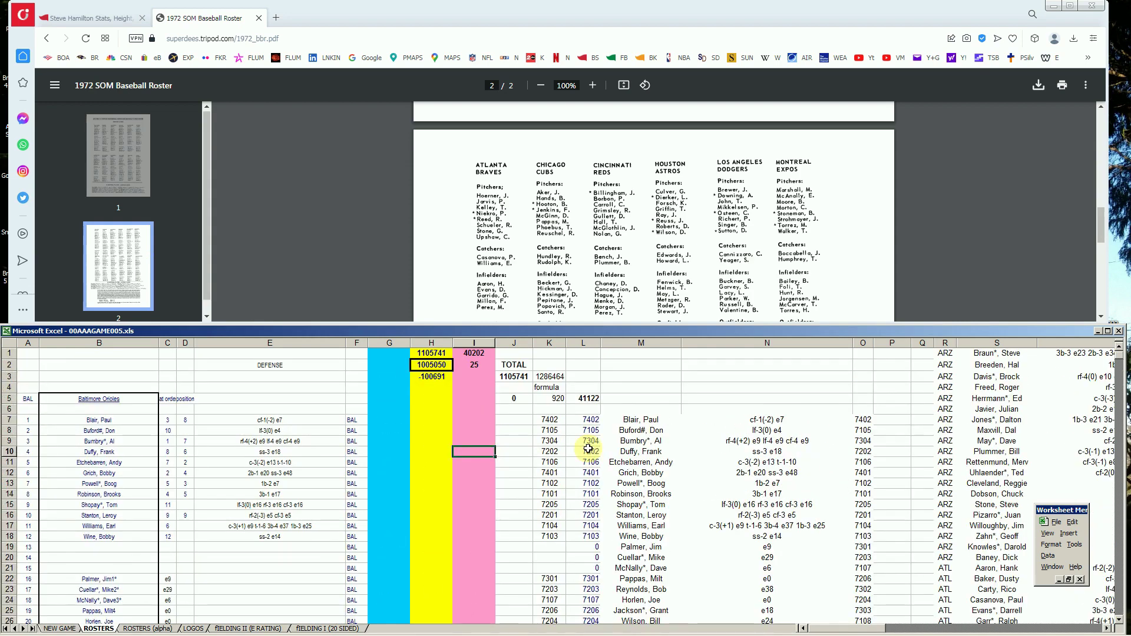
{"action": "left_click", "coordinate": [474, 365]}
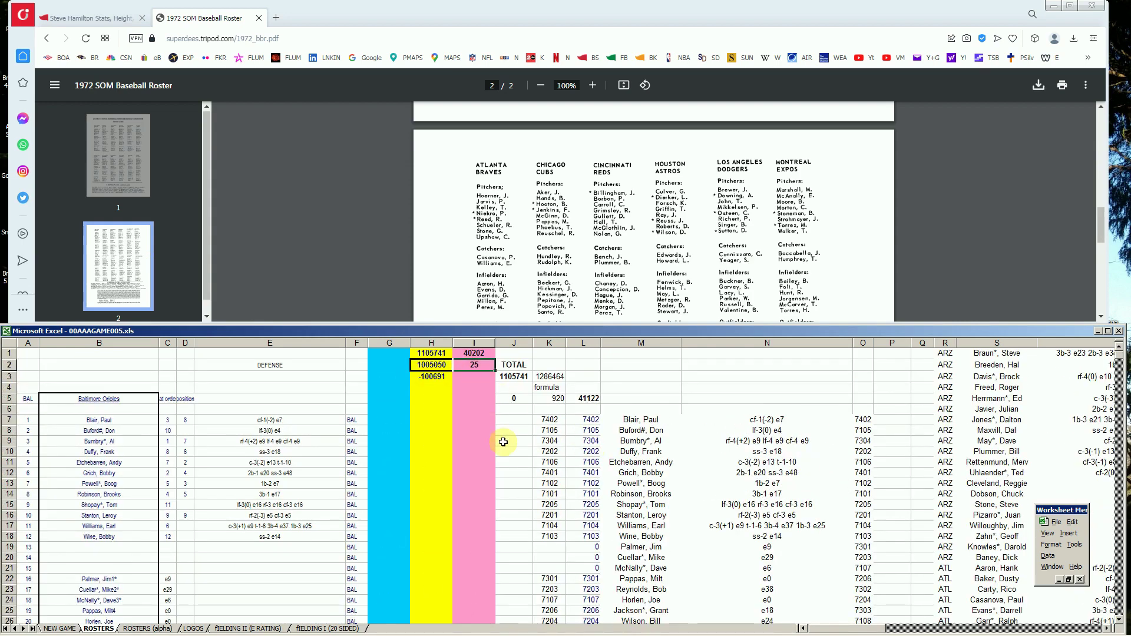
{"action": "type", "text": "26"}
{"action": "key", "text": "Return"}
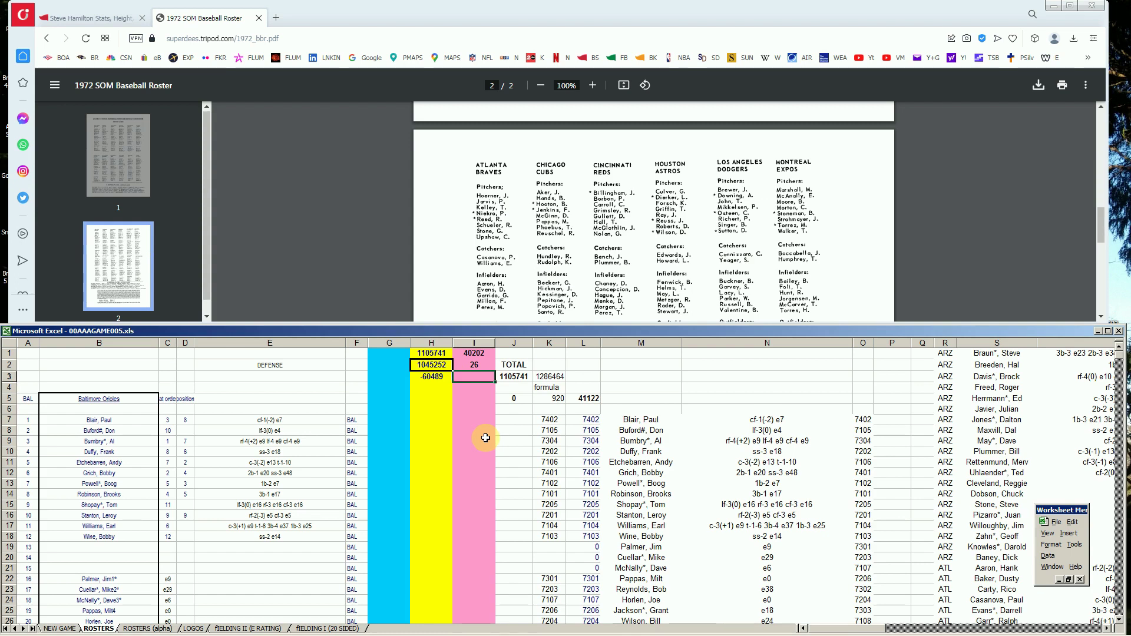
{"action": "left_click", "coordinate": [380, 459]}
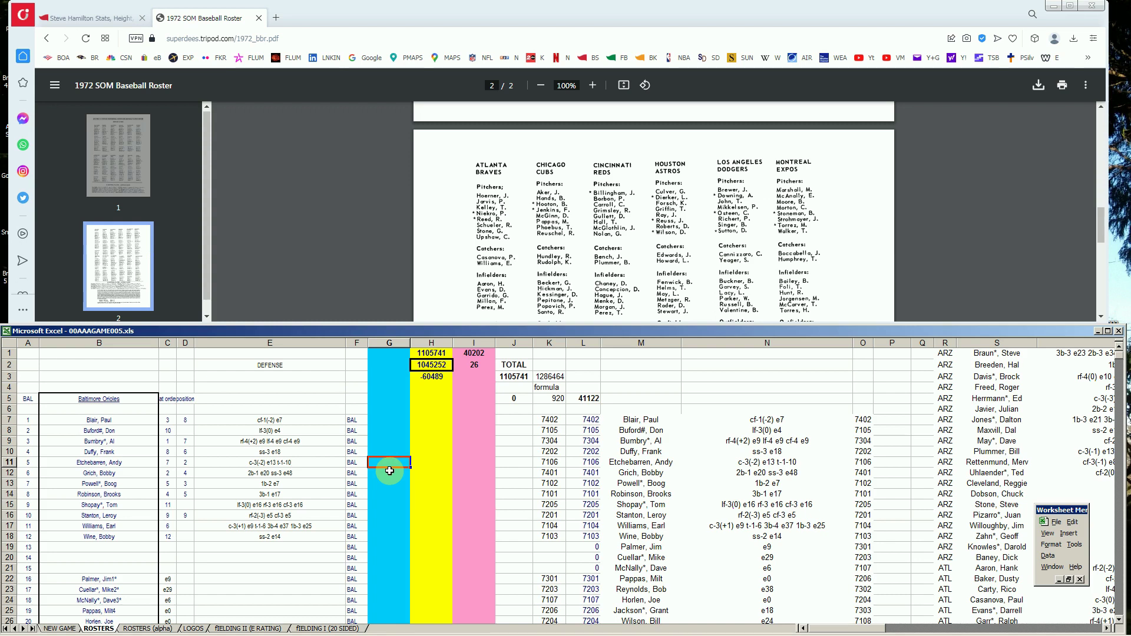
{"action": "left_click", "coordinate": [443, 389]}
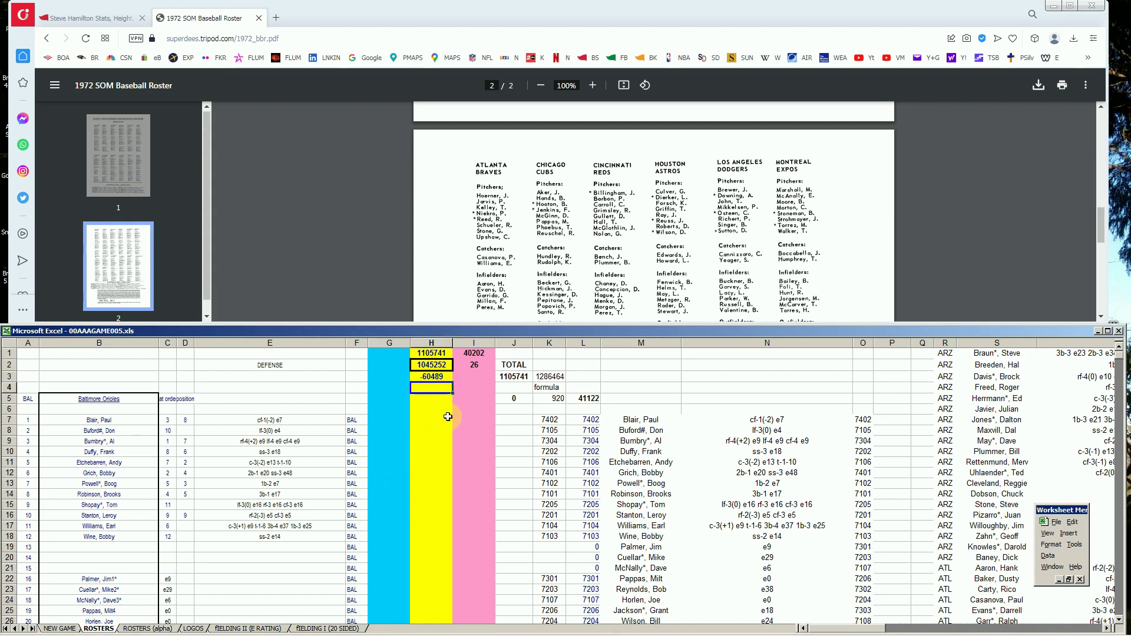